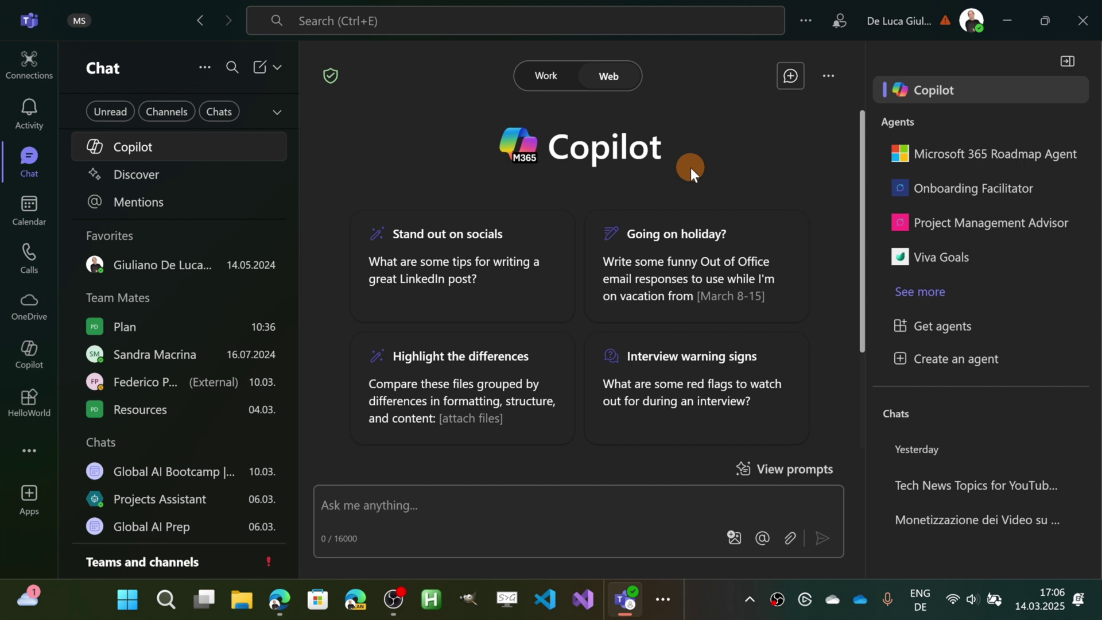
pyautogui.scroll(-2, 609, 244)
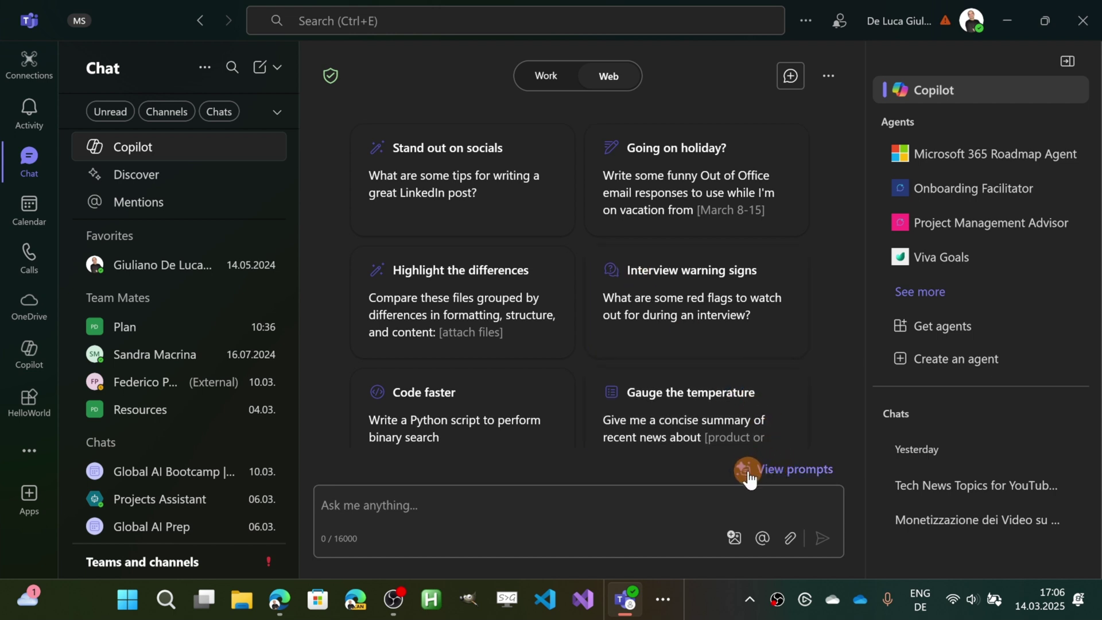
# Step: Bring up the Copilot Prompt Gallery from View prompts below the suggestion cards
pyautogui.click(788, 472)
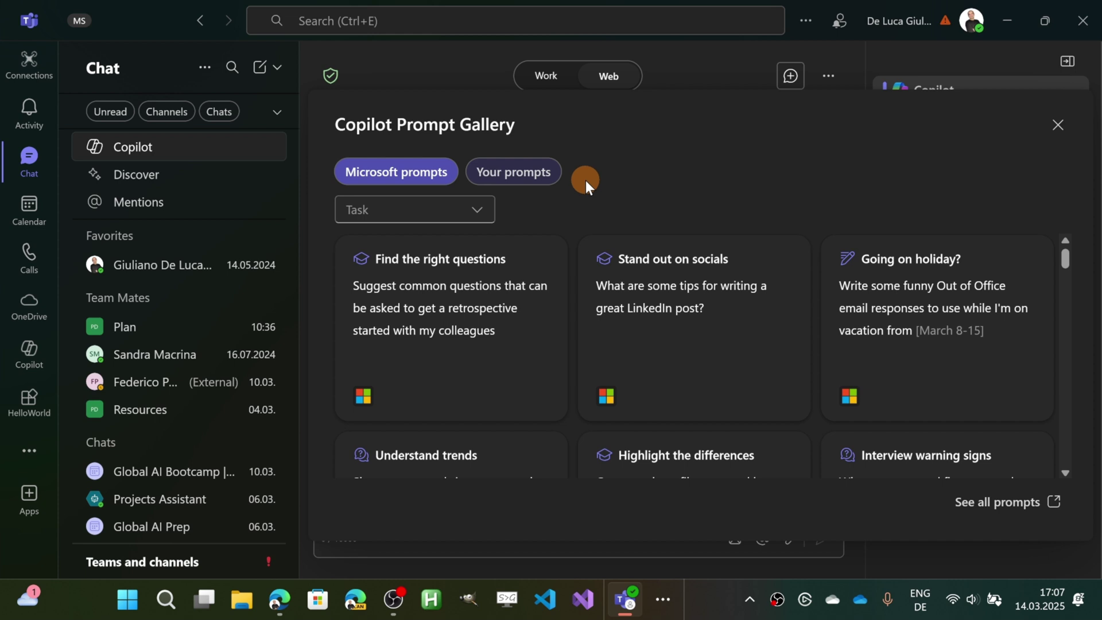
pyautogui.scroll(-3, 604, 271)
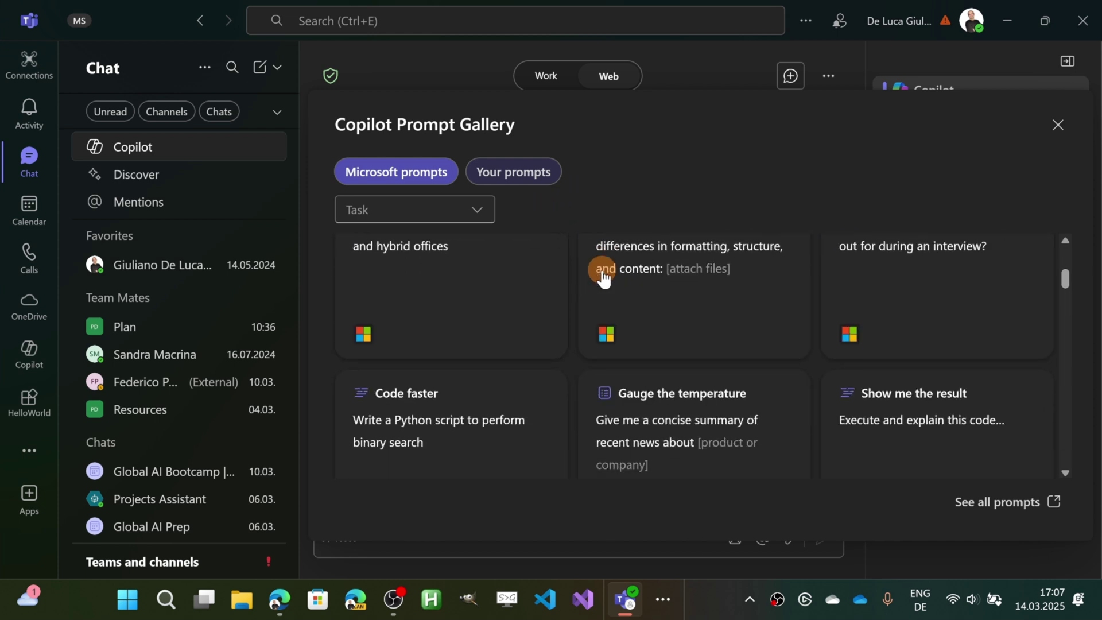
pyautogui.scroll(-2, 603, 274)
pyautogui.scroll(-1, 602, 277)
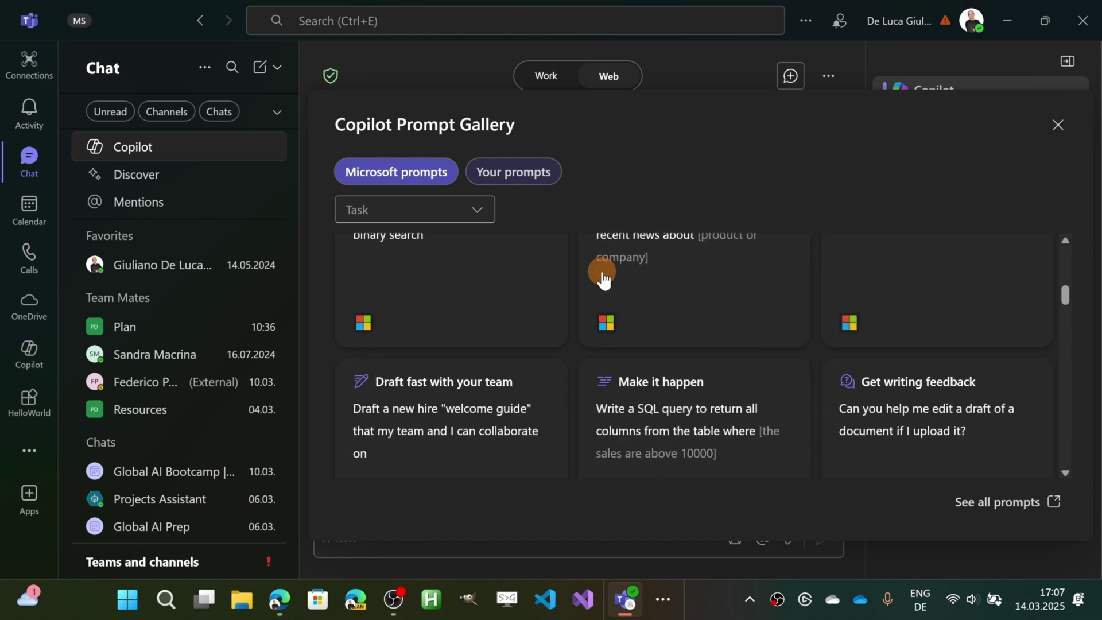
pyautogui.scroll(3, 564, 281)
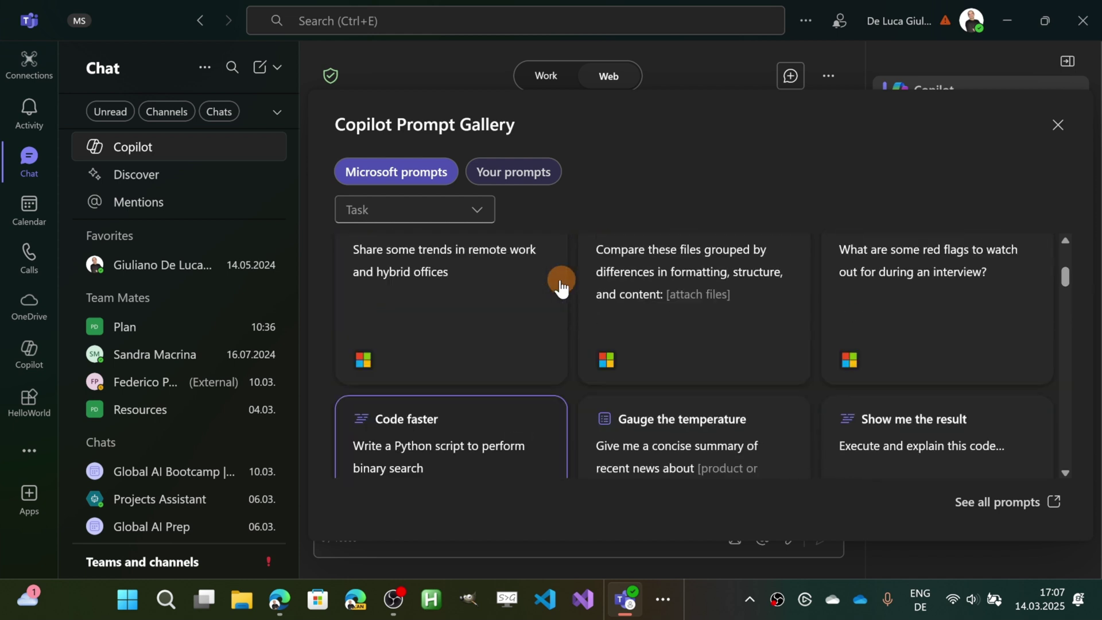
pyautogui.click(469, 216)
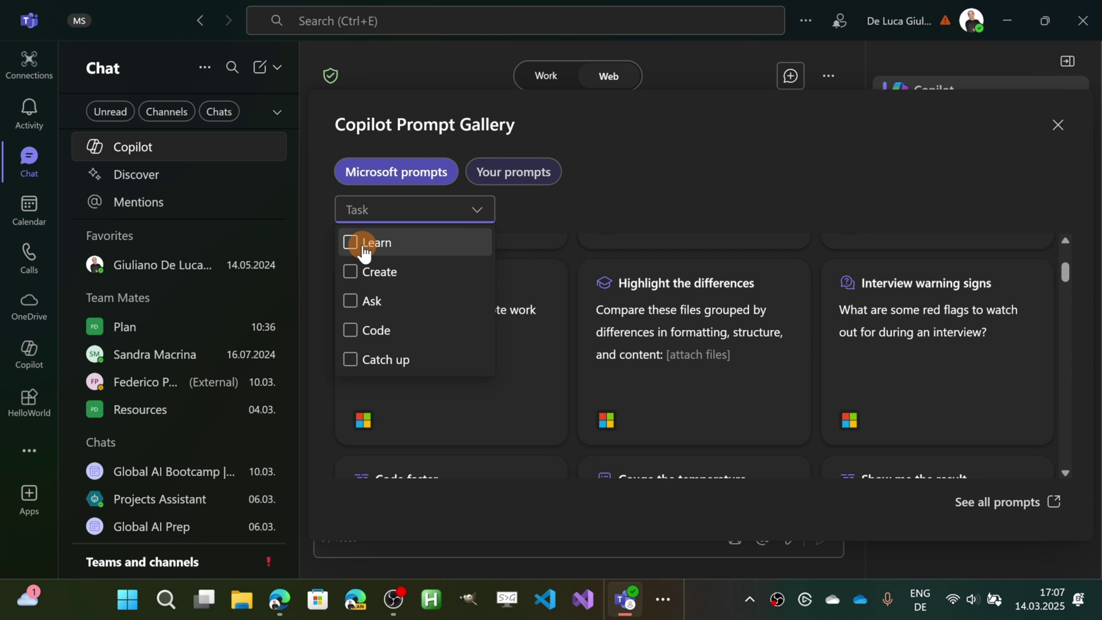
pyautogui.click(390, 363)
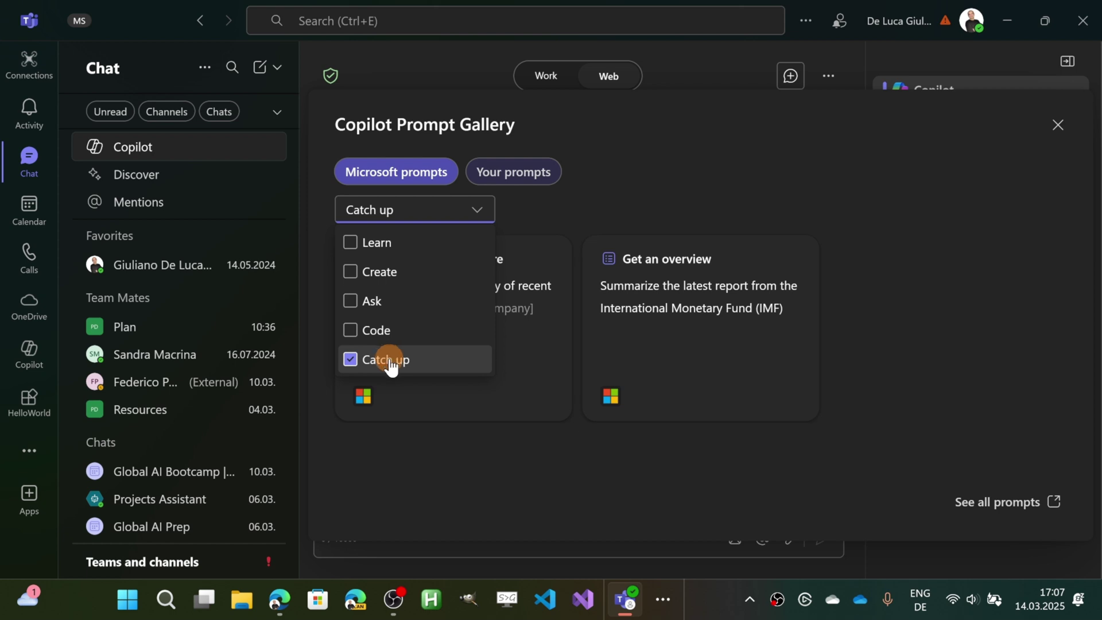
pyautogui.click(489, 488)
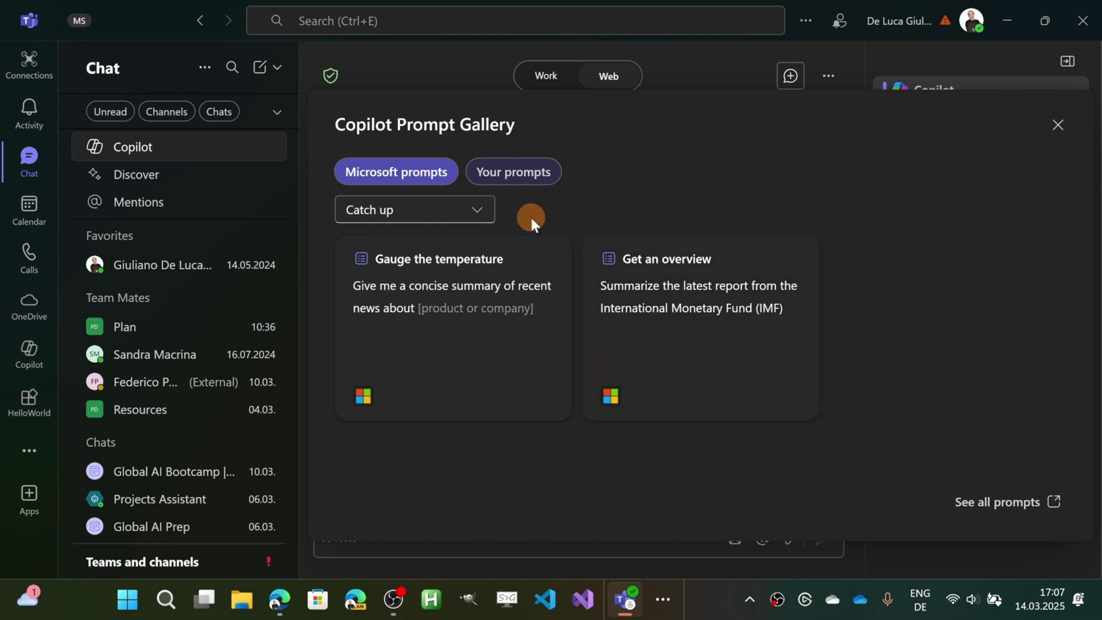
pyautogui.click(470, 214)
pyautogui.click(382, 303)
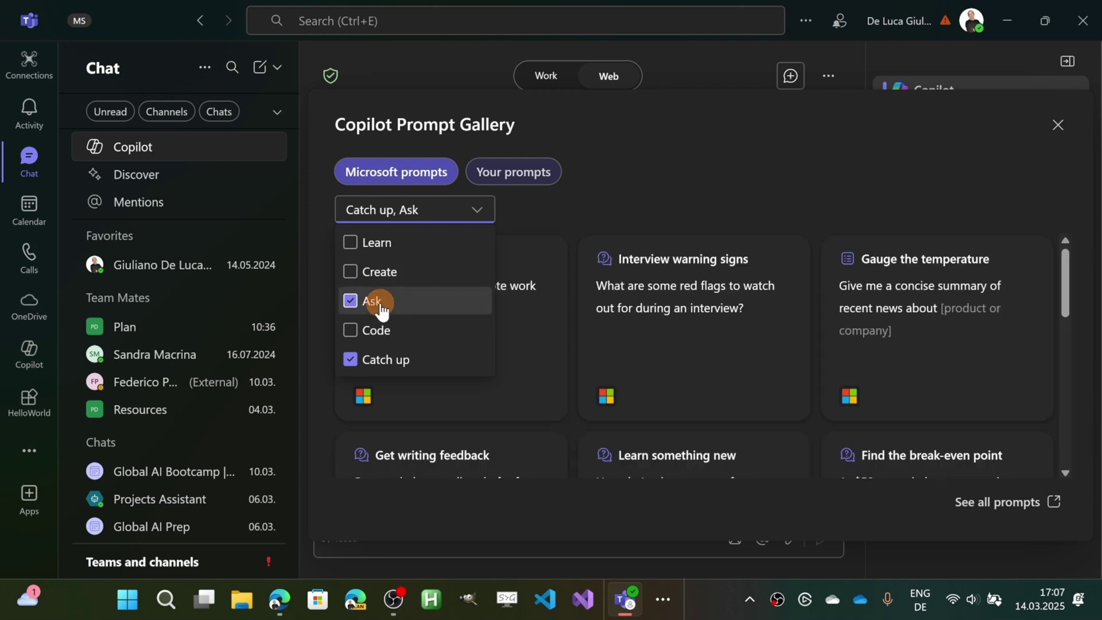
pyautogui.click(370, 360)
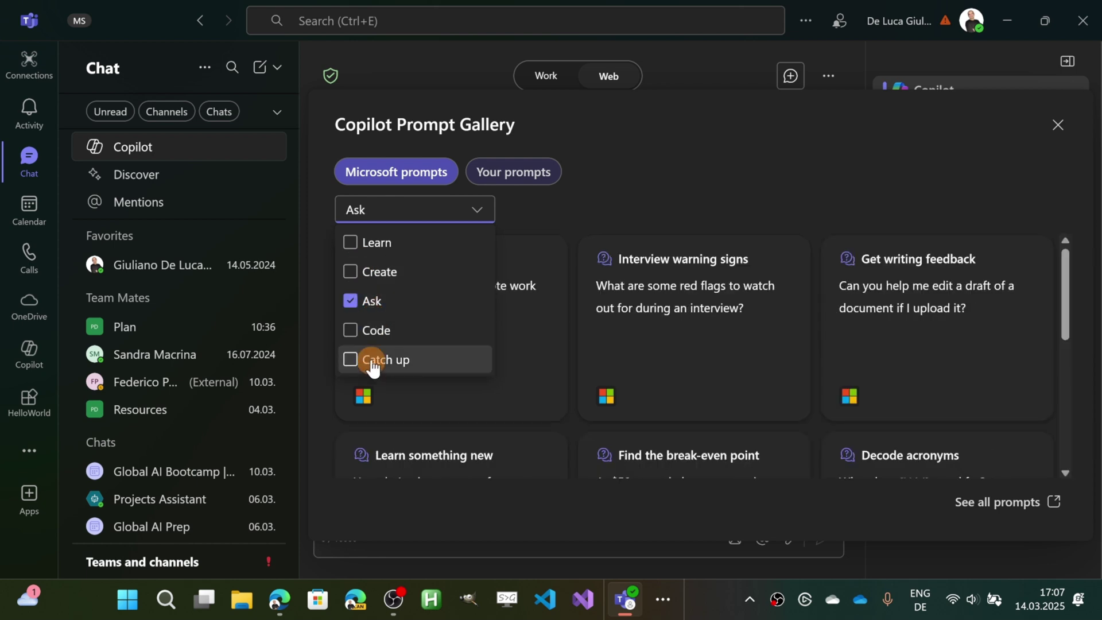
pyautogui.click(372, 303)
pyautogui.click(660, 190)
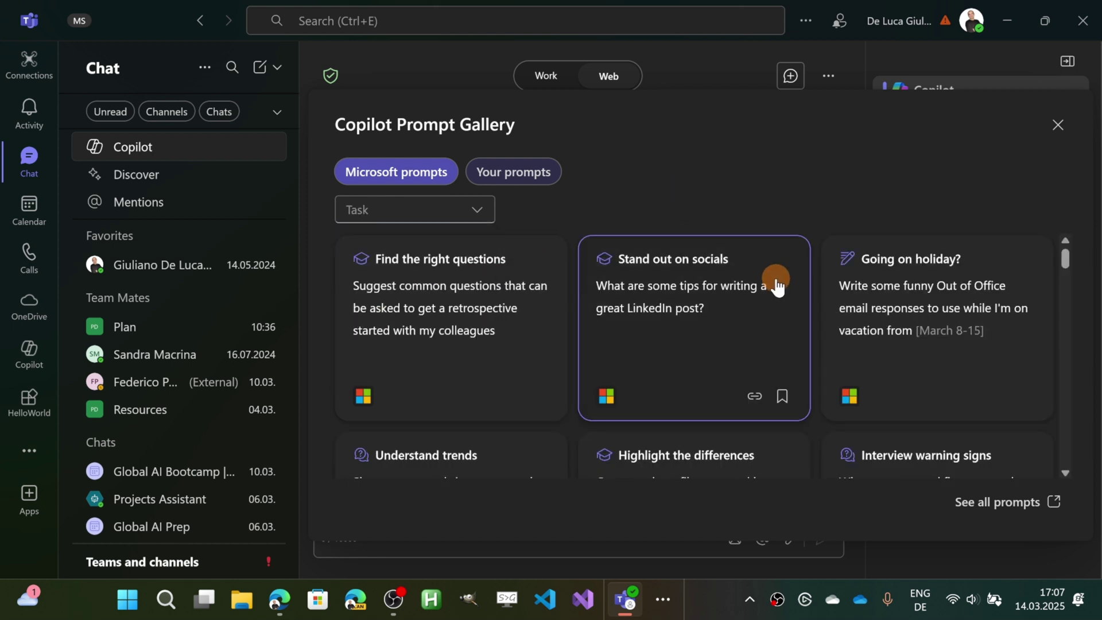
pyautogui.scroll(-2, 776, 286)
pyautogui.scroll(-1, 777, 291)
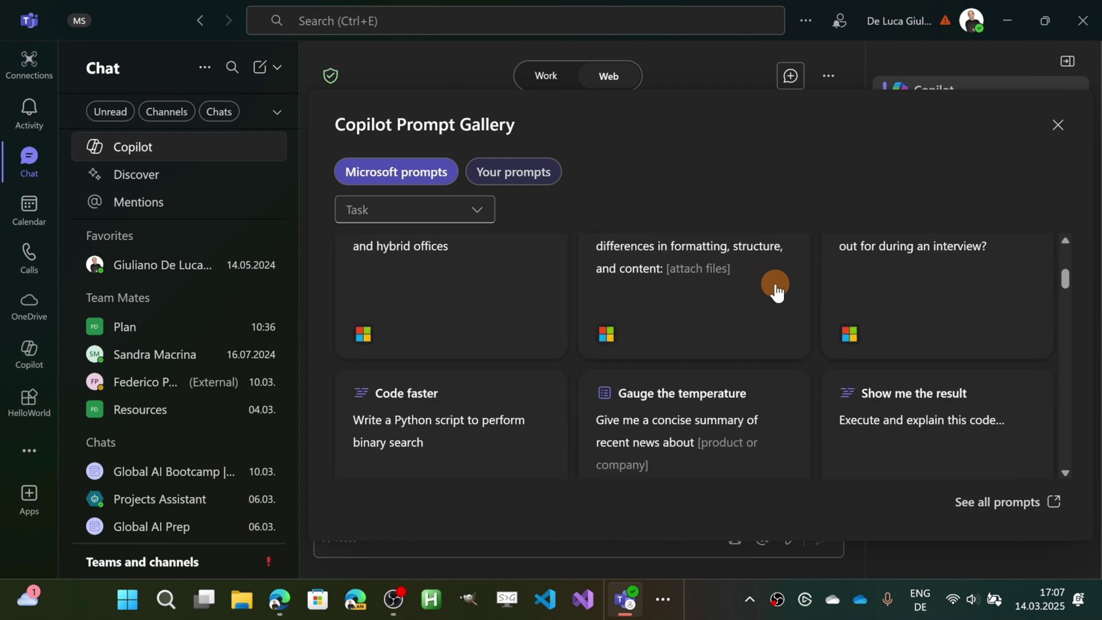
pyautogui.scroll(1, 775, 289)
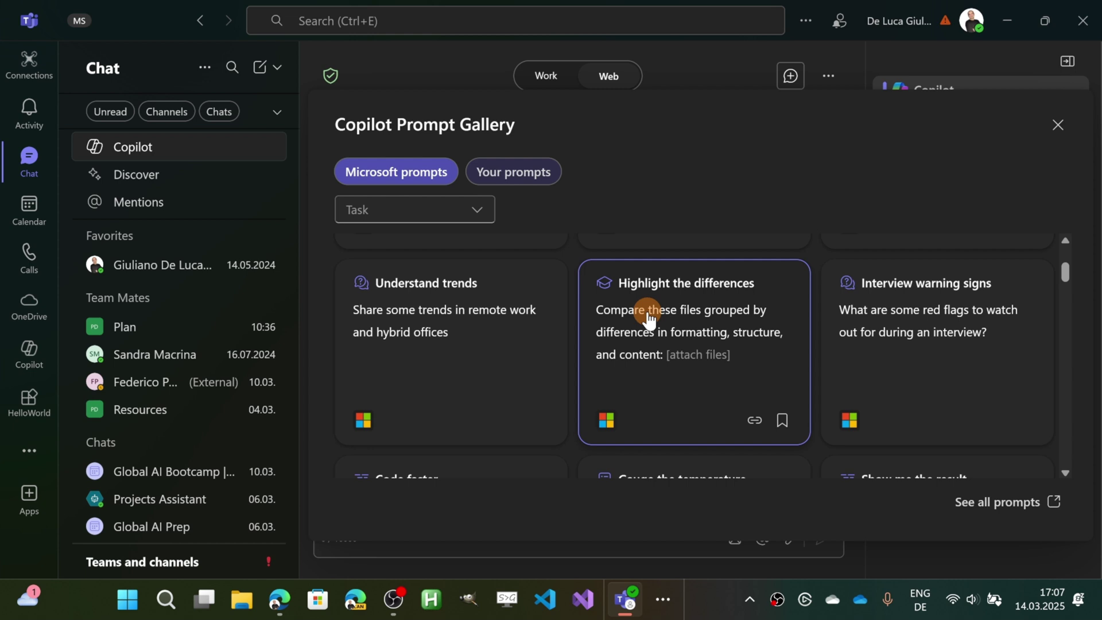
# Step: Insert the Highlight the differences prompt into the compose box and reopen the gallery
pyautogui.click(689, 332)
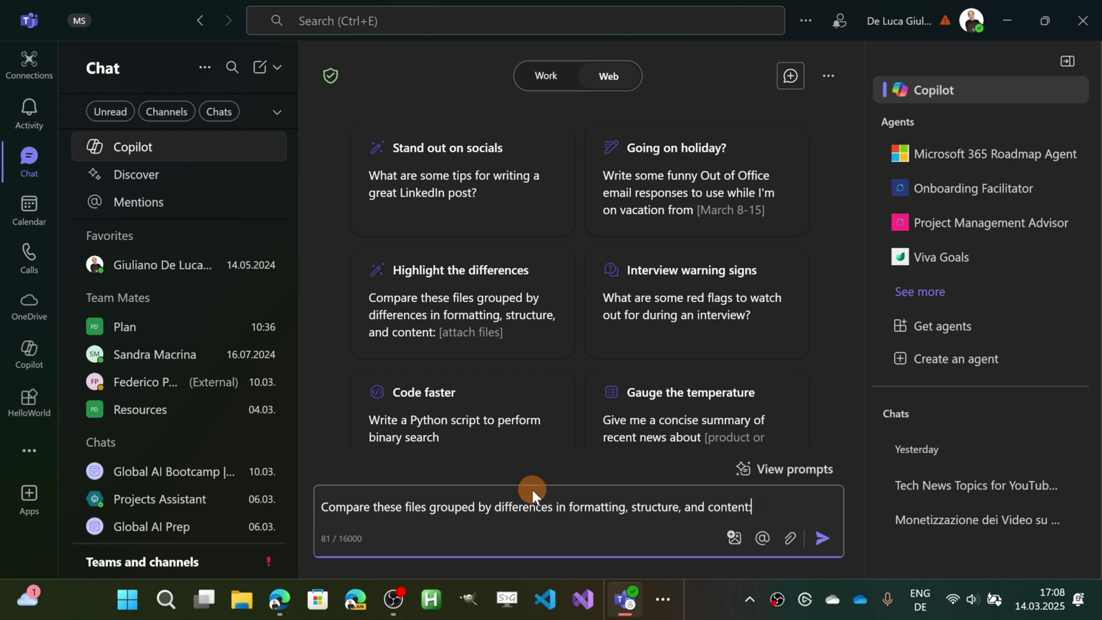
pyautogui.click(786, 470)
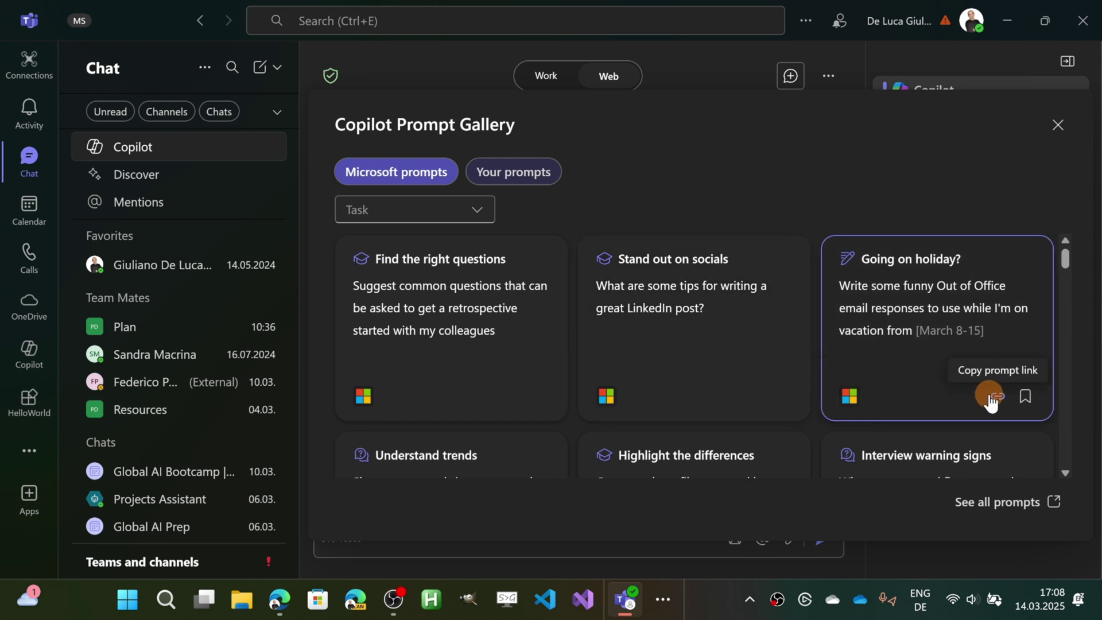
# Step: Copy the shareable link of the Going on holiday? prompt card
pyautogui.click(991, 398)
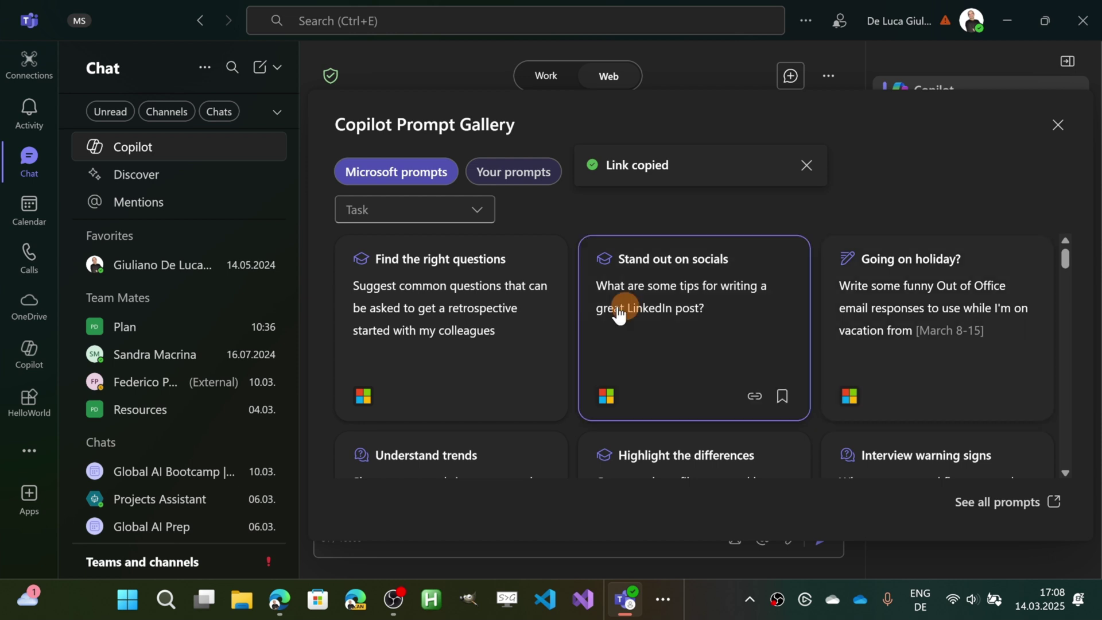
pyautogui.scroll(-2, 130, 250)
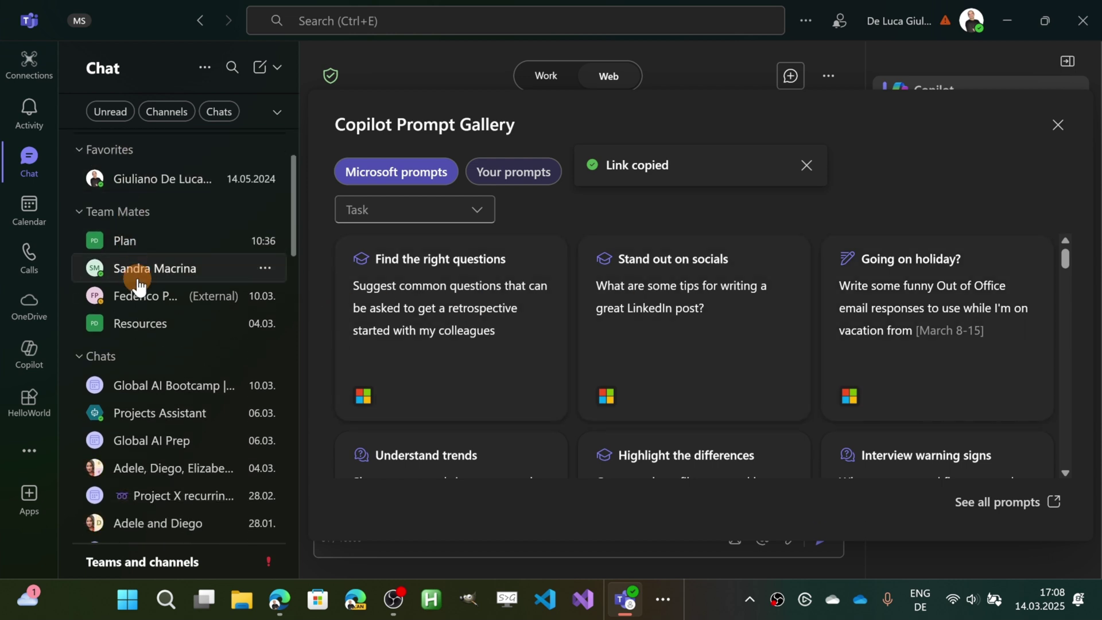
pyautogui.scroll(-4, 138, 288)
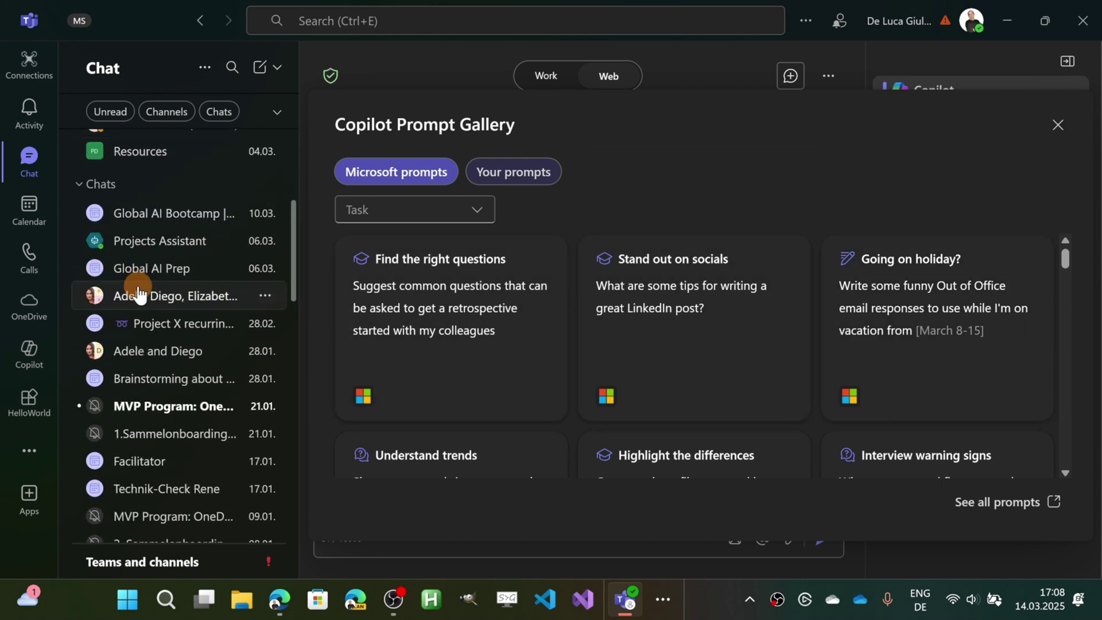
# Step: Paste the copied prompt link into the Adele and Diego group chat and send it
pyautogui.click(158, 351)
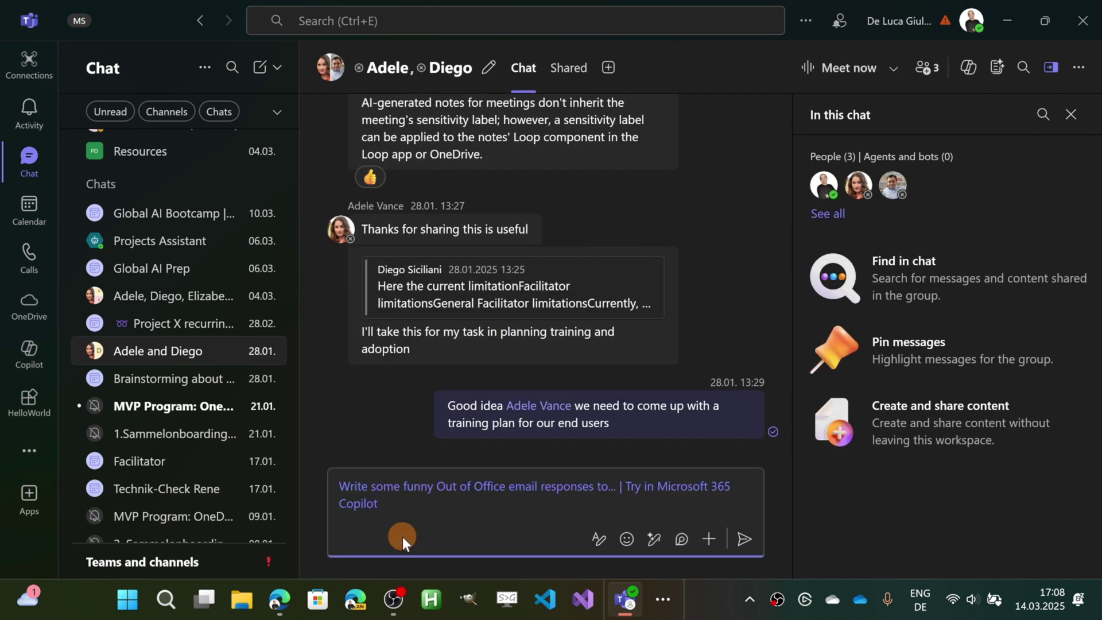
pyautogui.click(746, 540)
pyautogui.click(746, 542)
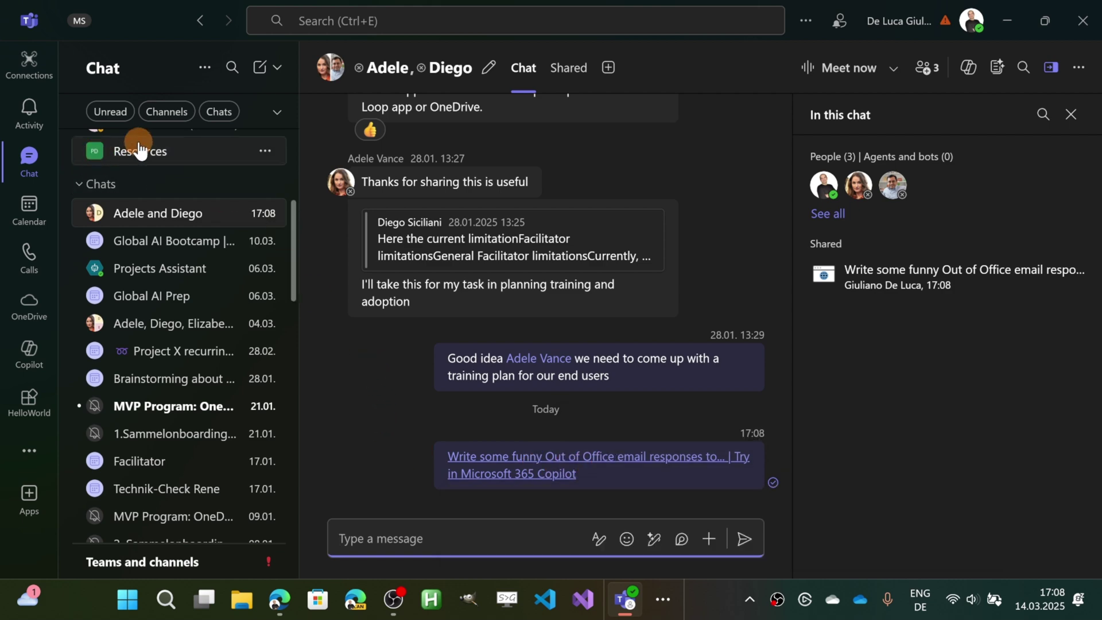
pyautogui.scroll(3, 129, 168)
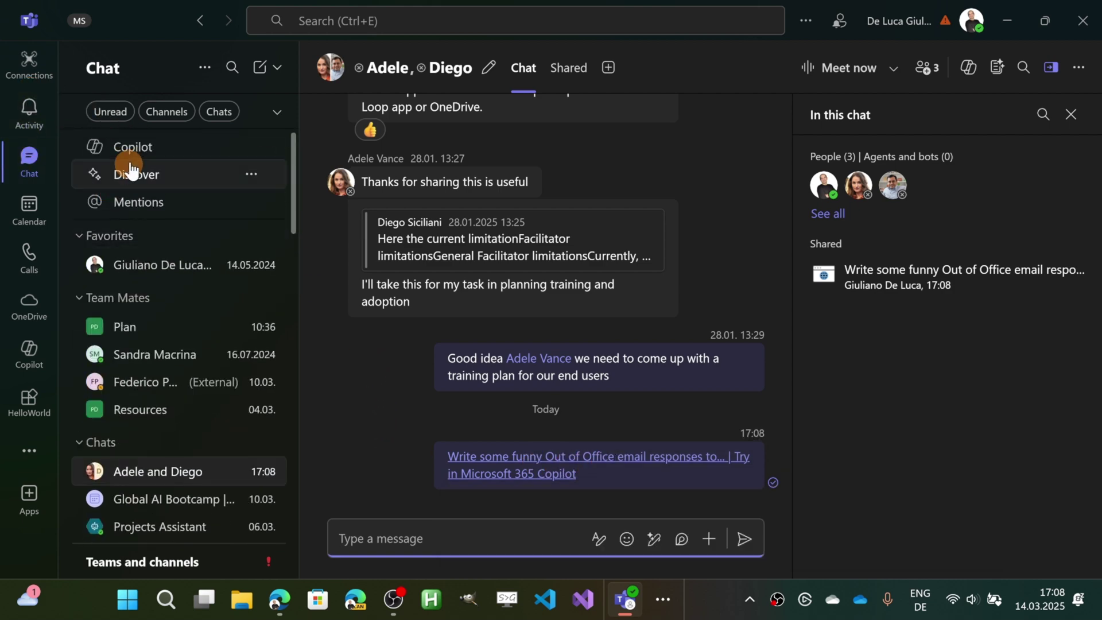
# Step: Return to the Copilot chat and bring the prompt gallery back up
pyautogui.click(134, 147)
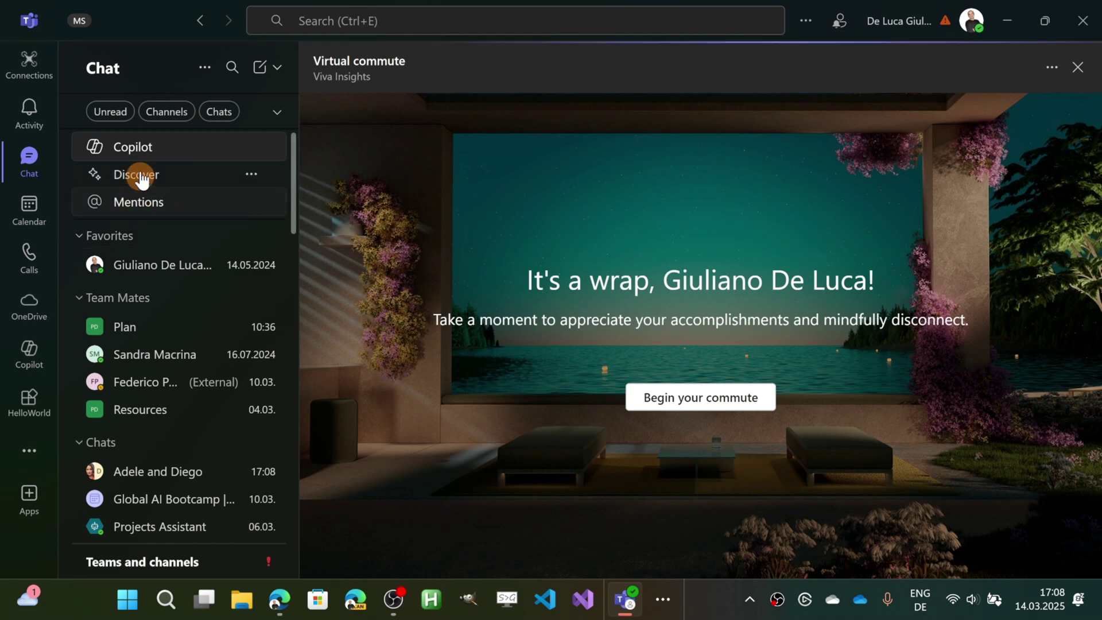
pyautogui.click(140, 149)
pyautogui.click(797, 470)
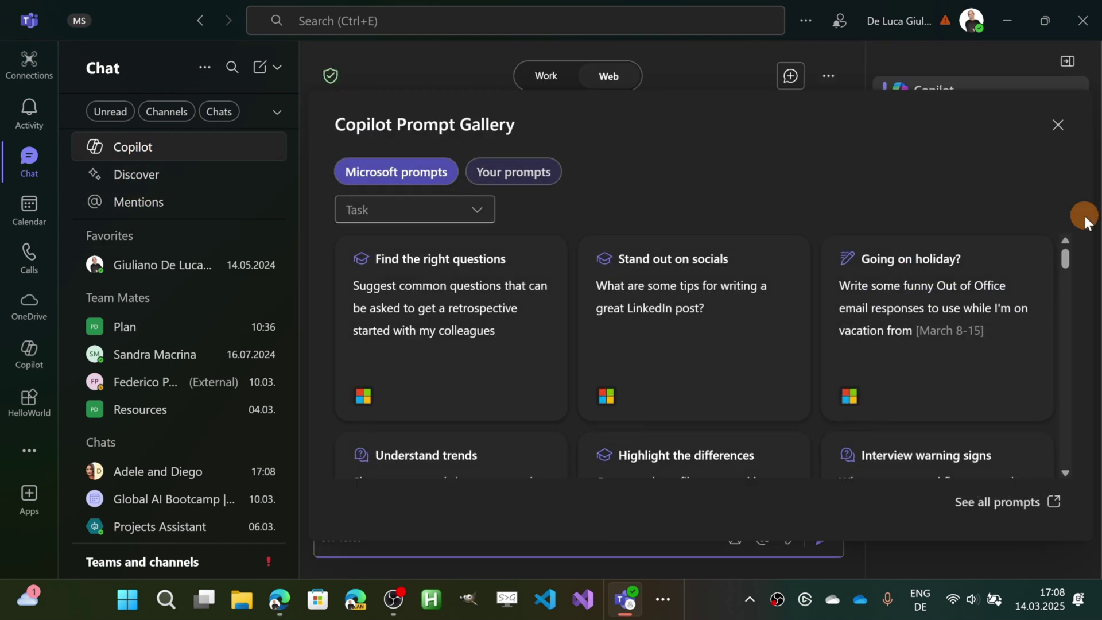
pyautogui.scroll(-1, 806, 311)
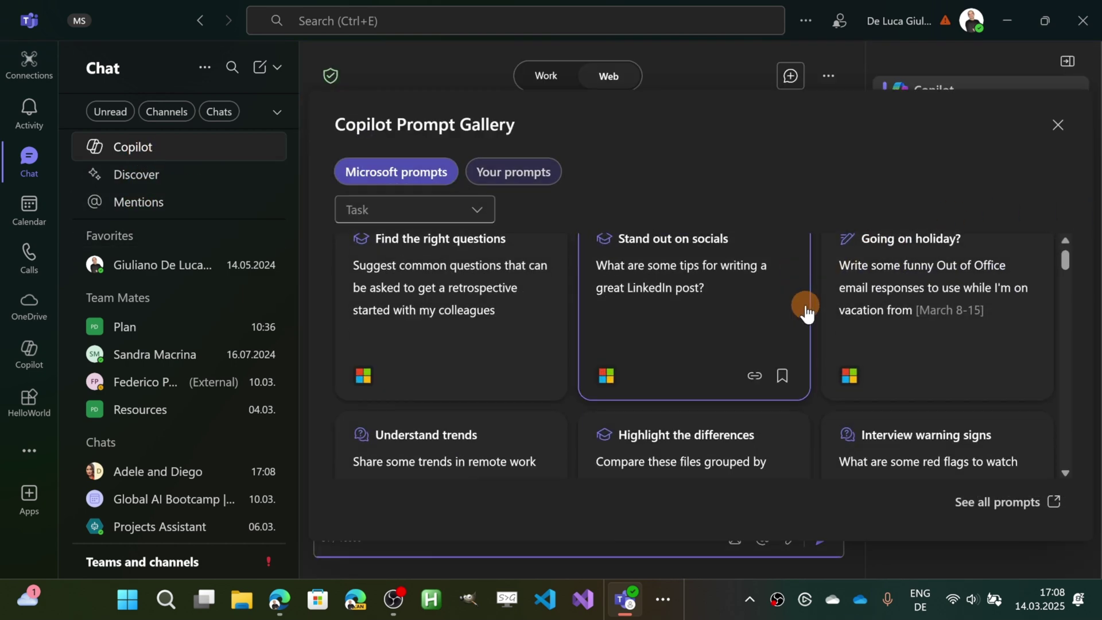
pyautogui.scroll(-2, 805, 311)
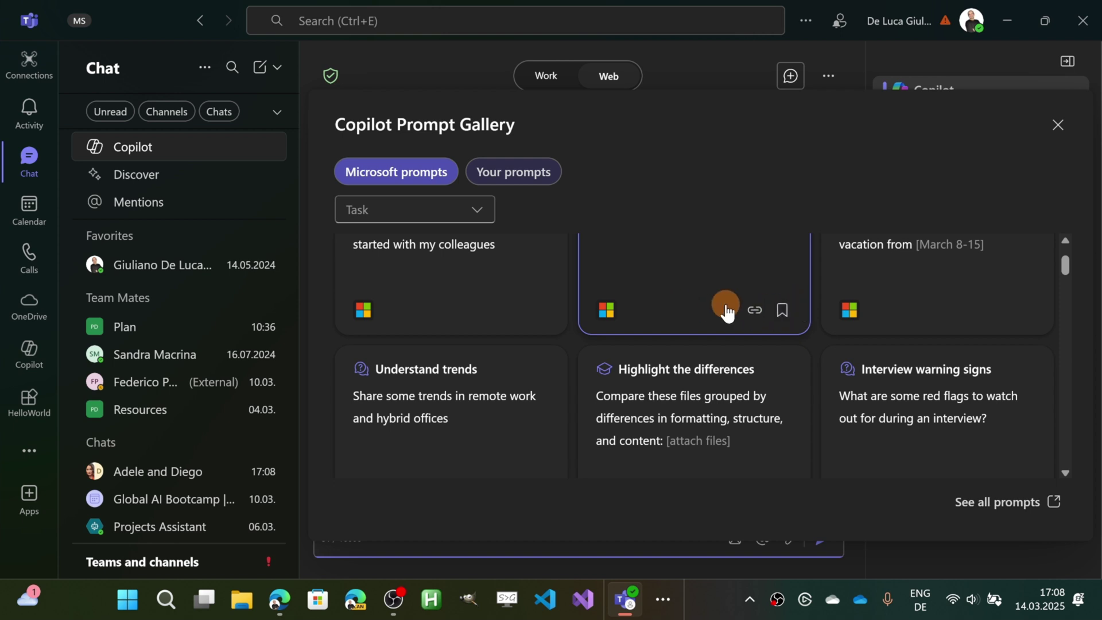
pyautogui.scroll(-2, 725, 311)
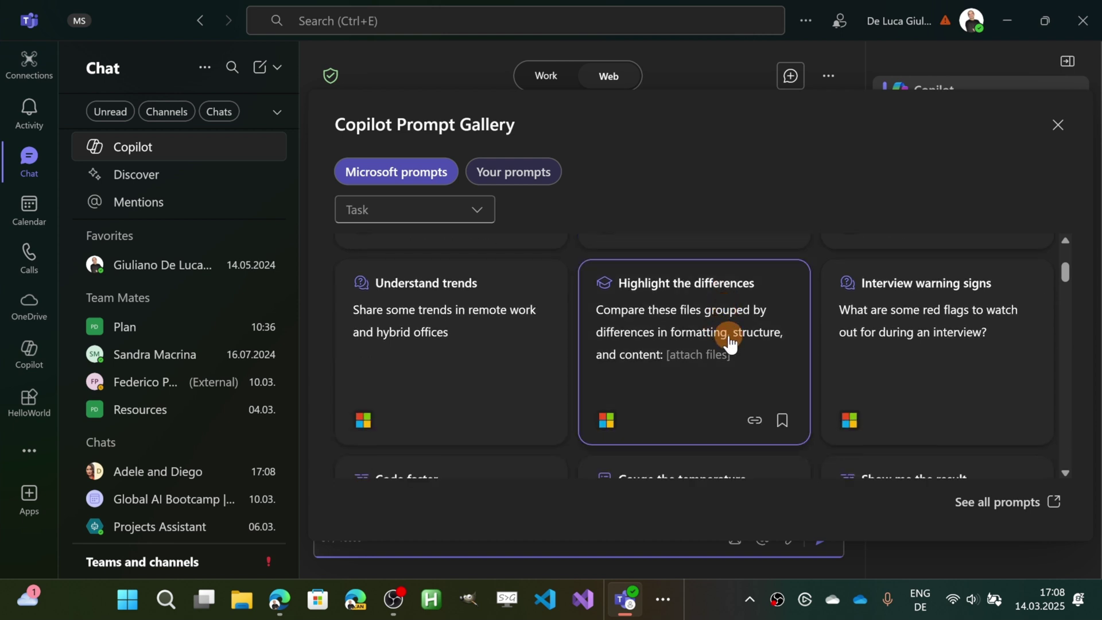
pyautogui.scroll(-2, 525, 345)
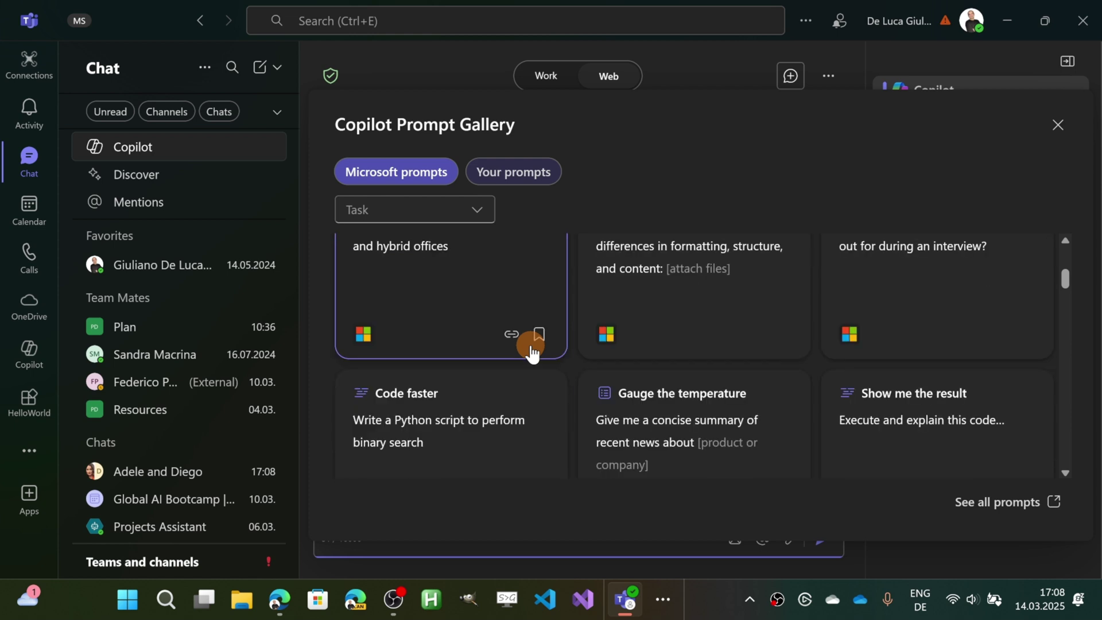
pyautogui.scroll(-2, 527, 401)
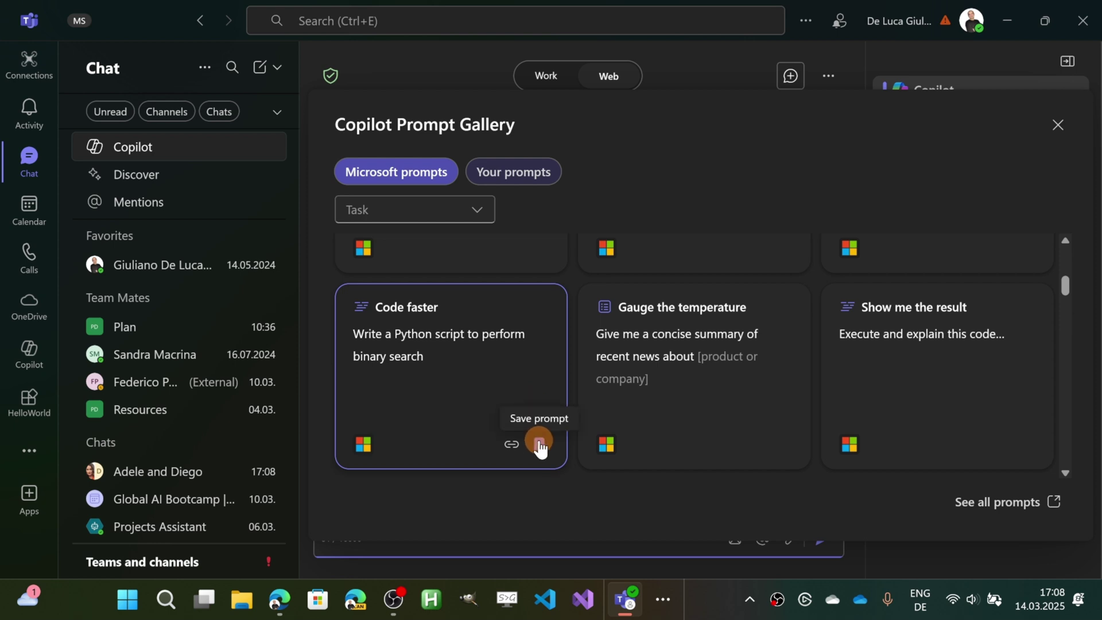
pyautogui.scroll(-3, 539, 440)
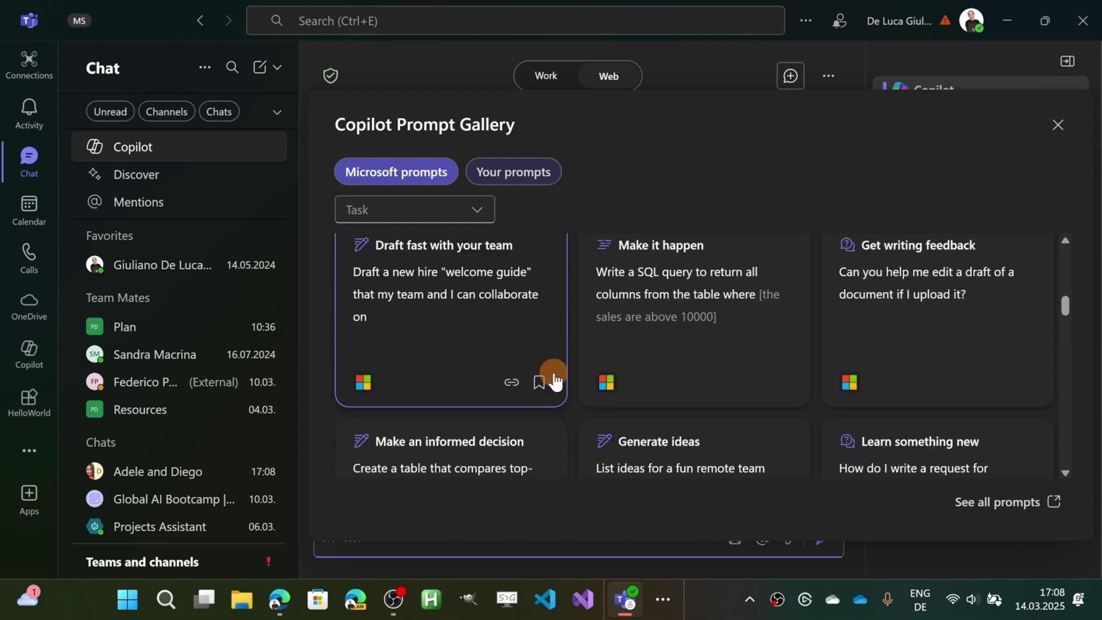
pyautogui.scroll(-2, 554, 380)
pyautogui.scroll(-2, 554, 381)
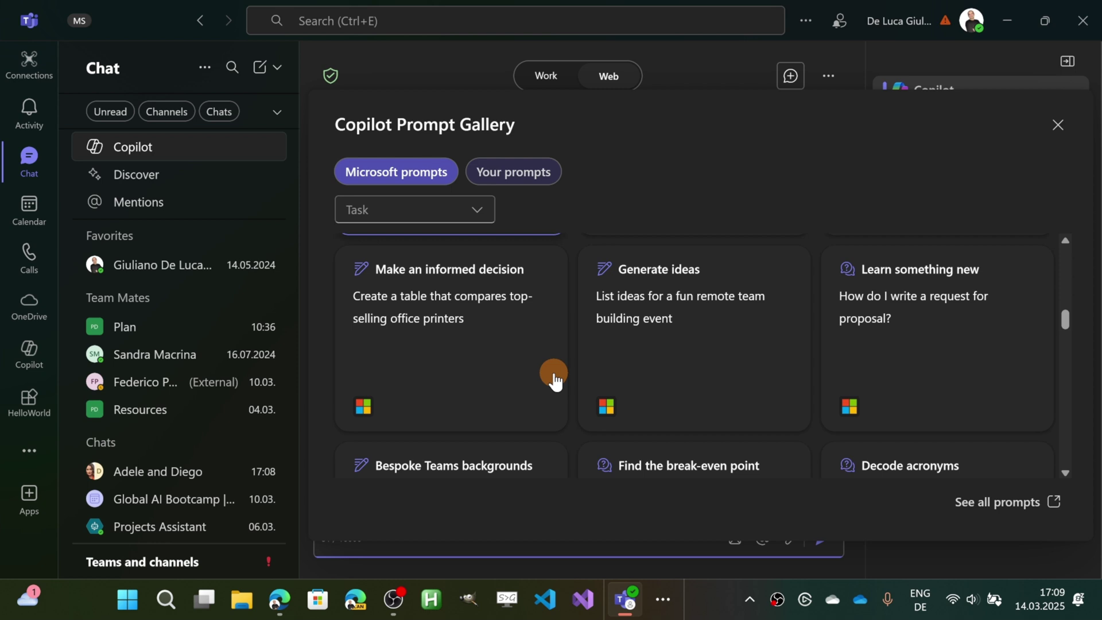
pyautogui.moveTo(451, 338)
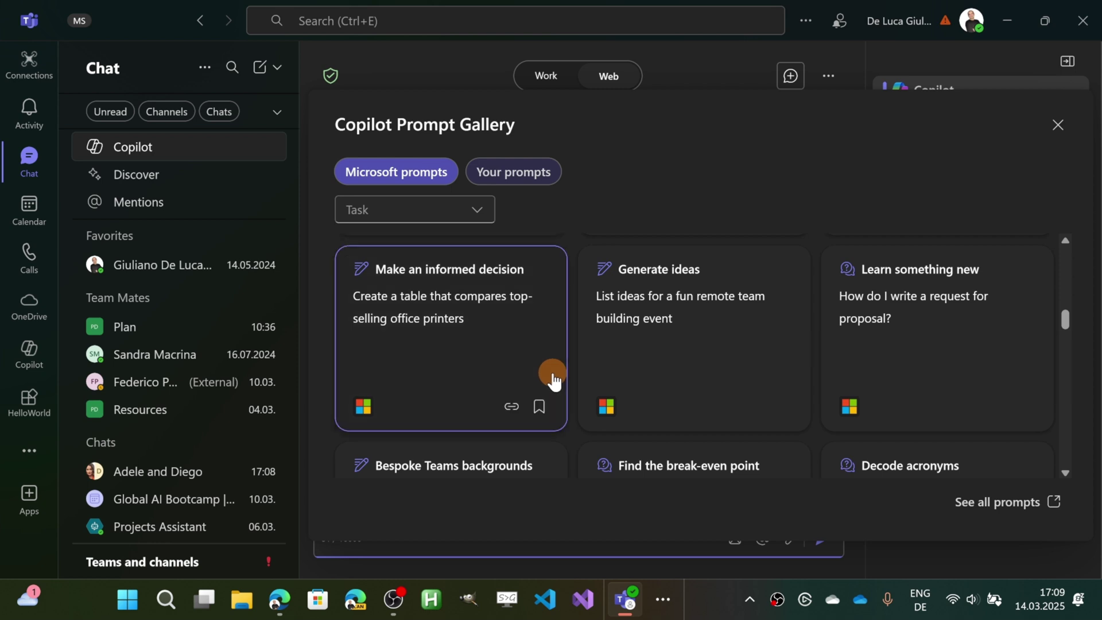
# Step: Bookmark Make an informed decision and Learn something new, then show Your prompts
pyautogui.click(542, 407)
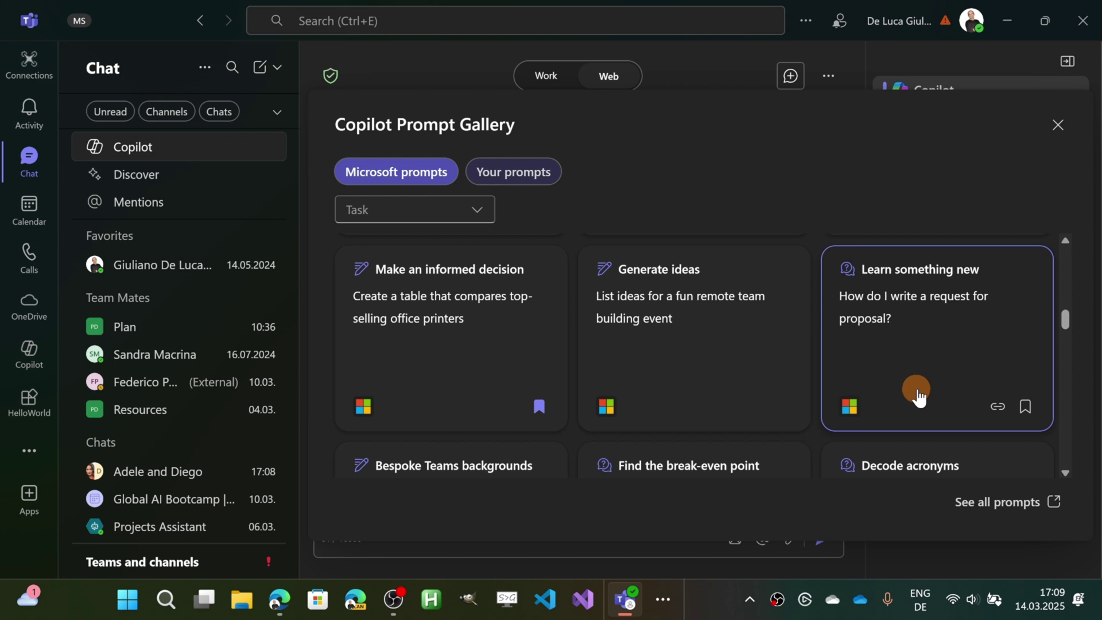
pyautogui.click(1025, 407)
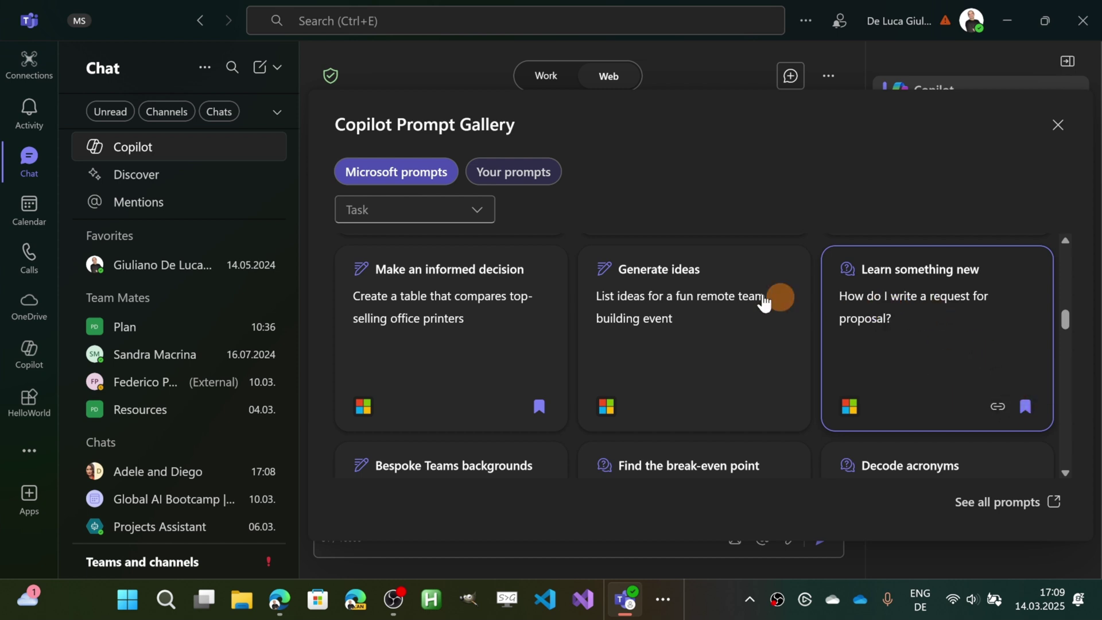
pyautogui.click(509, 183)
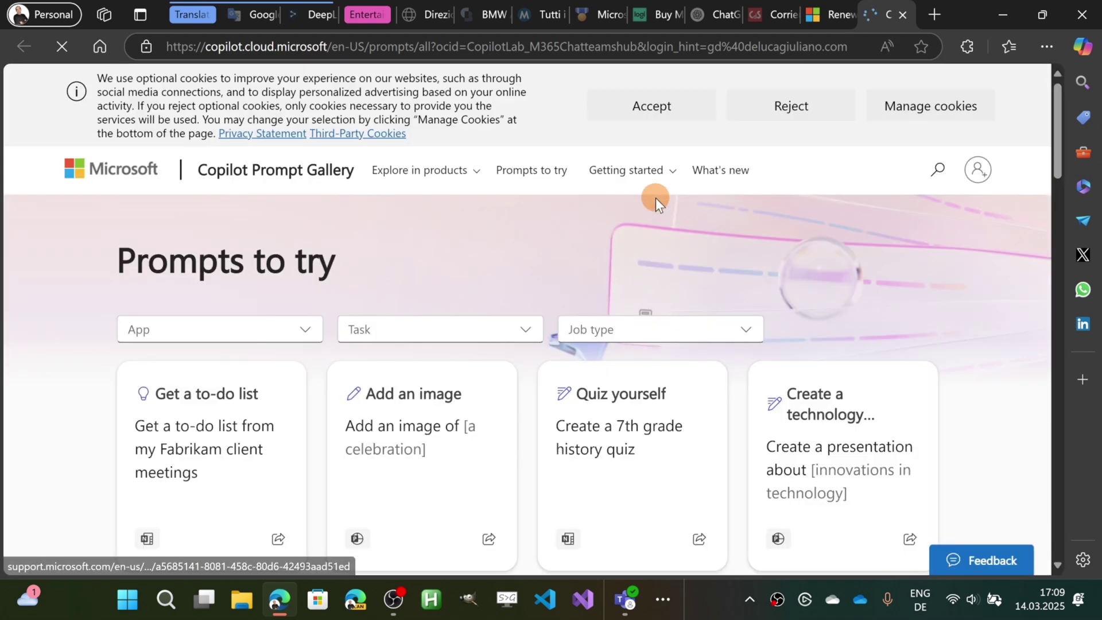
pyautogui.scroll(-2, 459, 234)
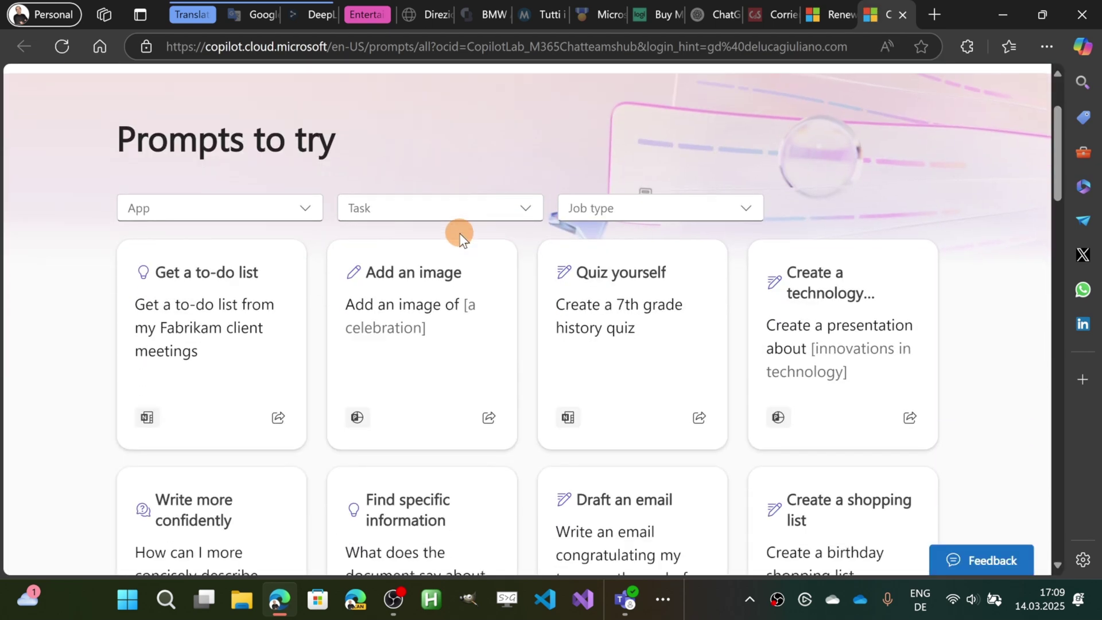
pyautogui.scroll(-1, 460, 234)
pyautogui.scroll(-1, 460, 233)
pyautogui.scroll(-1, 459, 234)
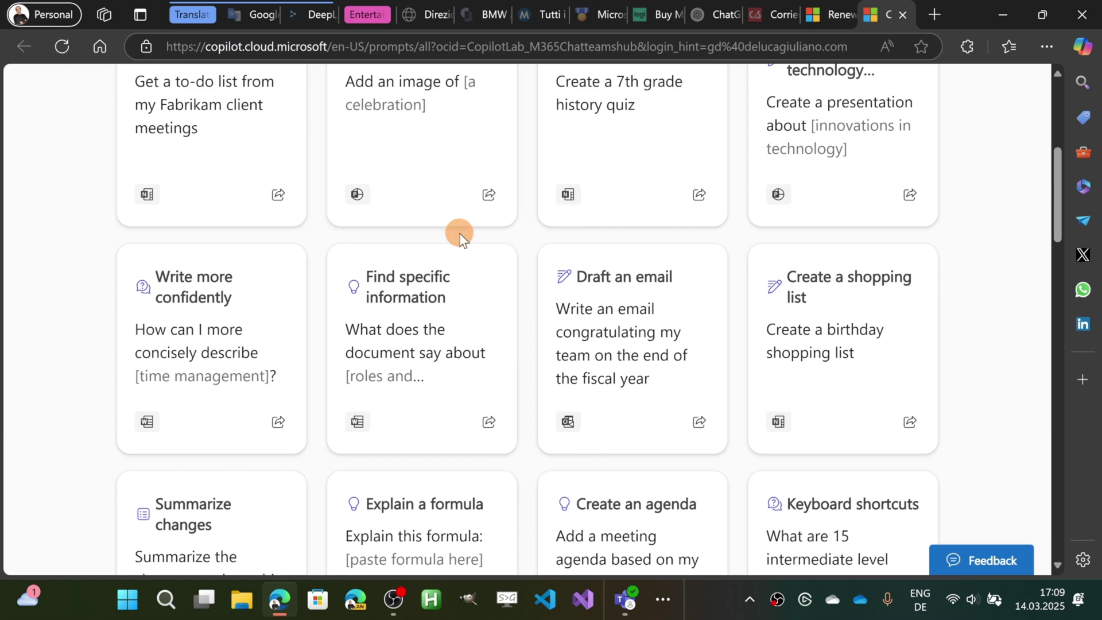
pyautogui.scroll(3, 460, 234)
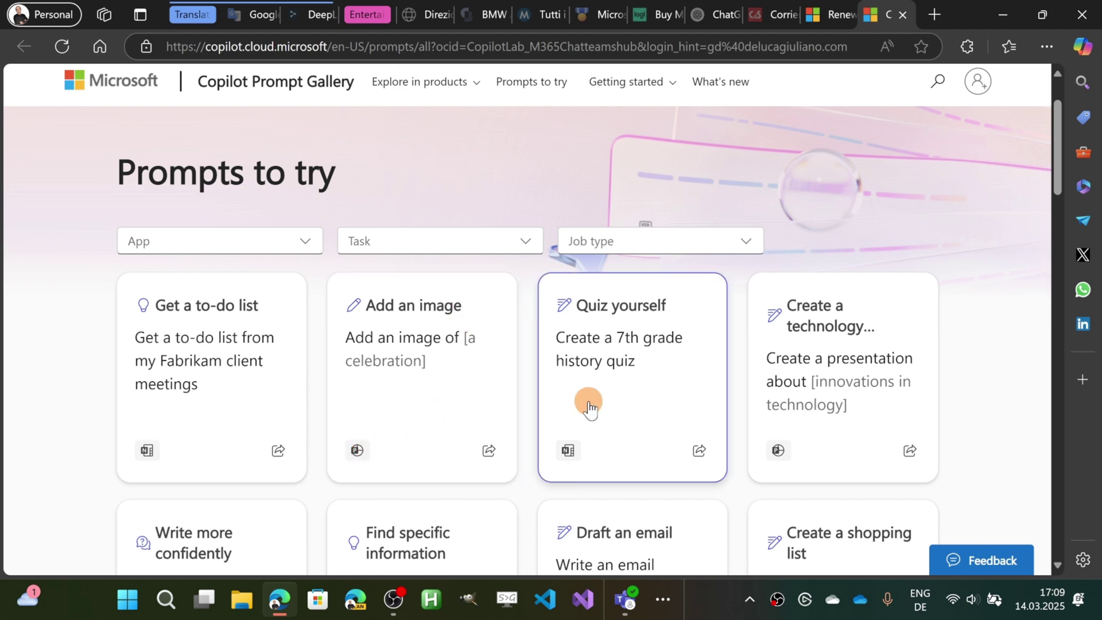
pyautogui.scroll(-2, 577, 397)
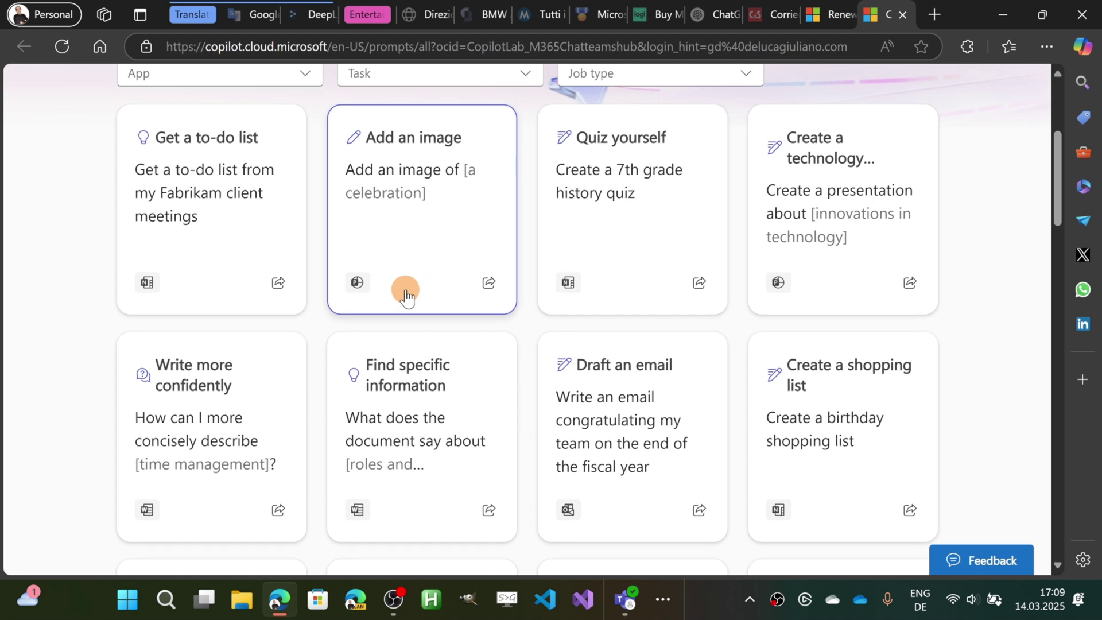
pyautogui.scroll(1, 404, 290)
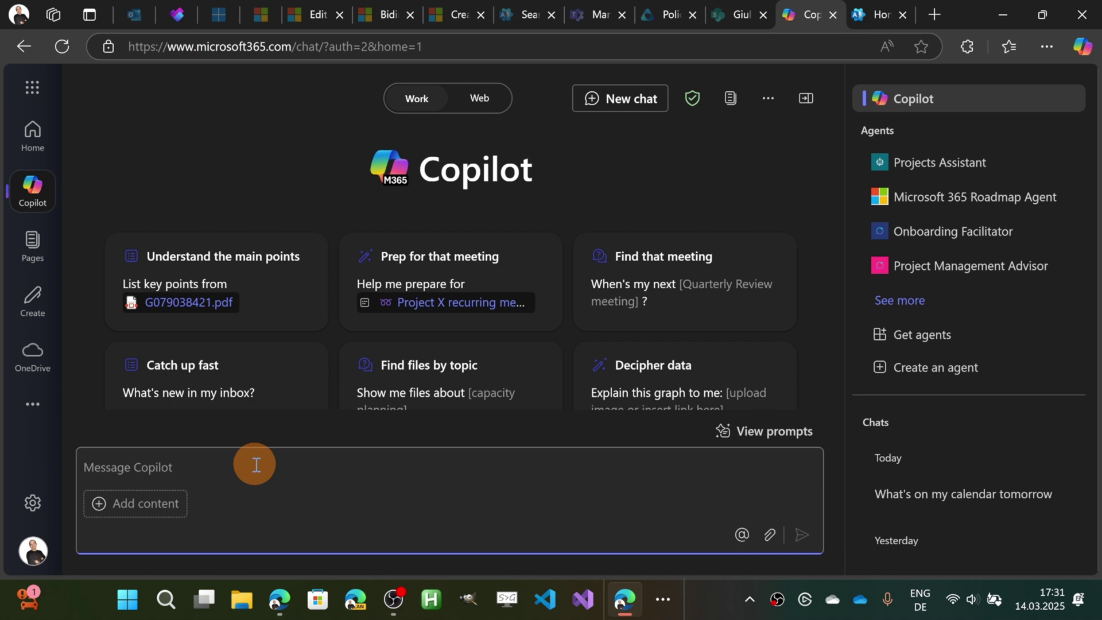
pyautogui.write("What's on my calendar tomorrow?")
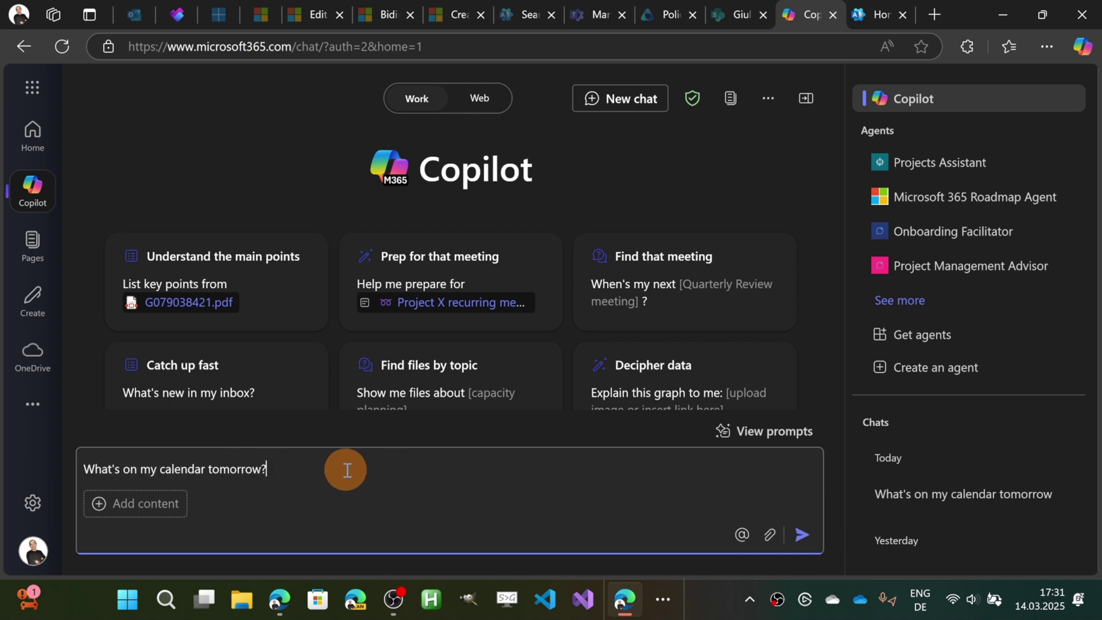
# Step: Send "What's on my calendar tomorrow?" to Copilot to get the Project X meeting answer
pyautogui.click(800, 534)
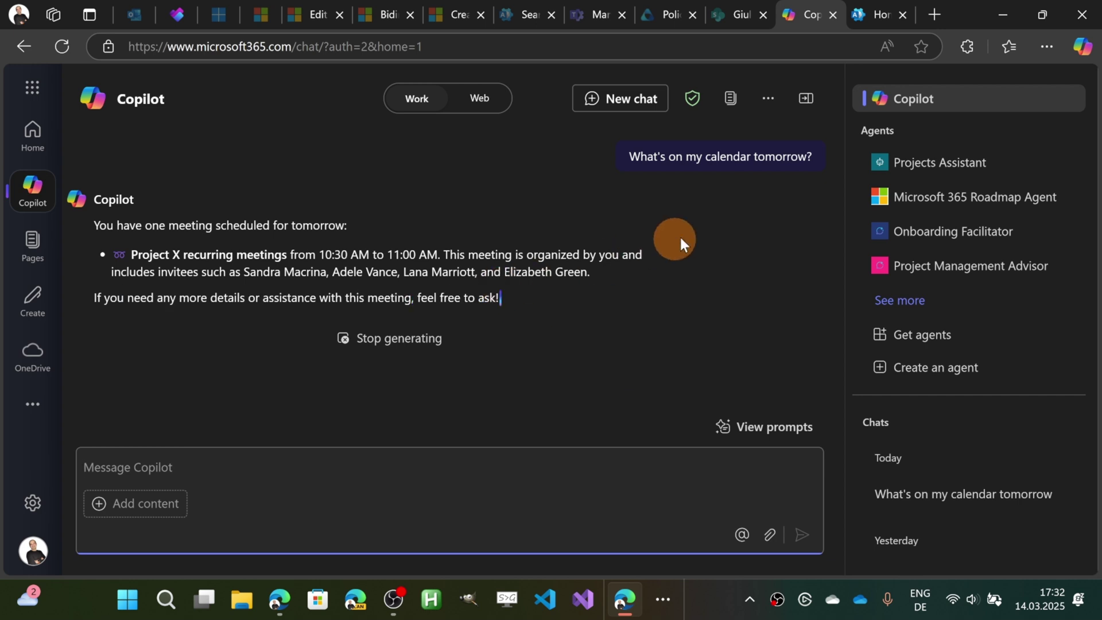
pyautogui.scroll(2, 695, 222)
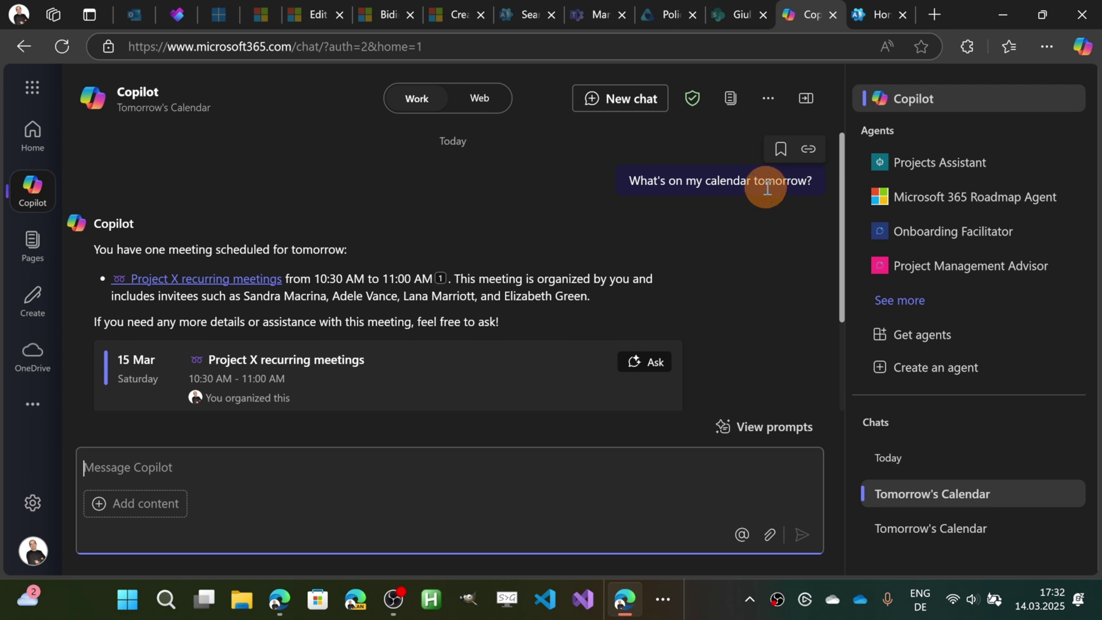
# Step: Save the sent calendar question as a prompt via its bookmark and confirm Save
pyautogui.moveTo(720, 157)
pyautogui.click(779, 152)
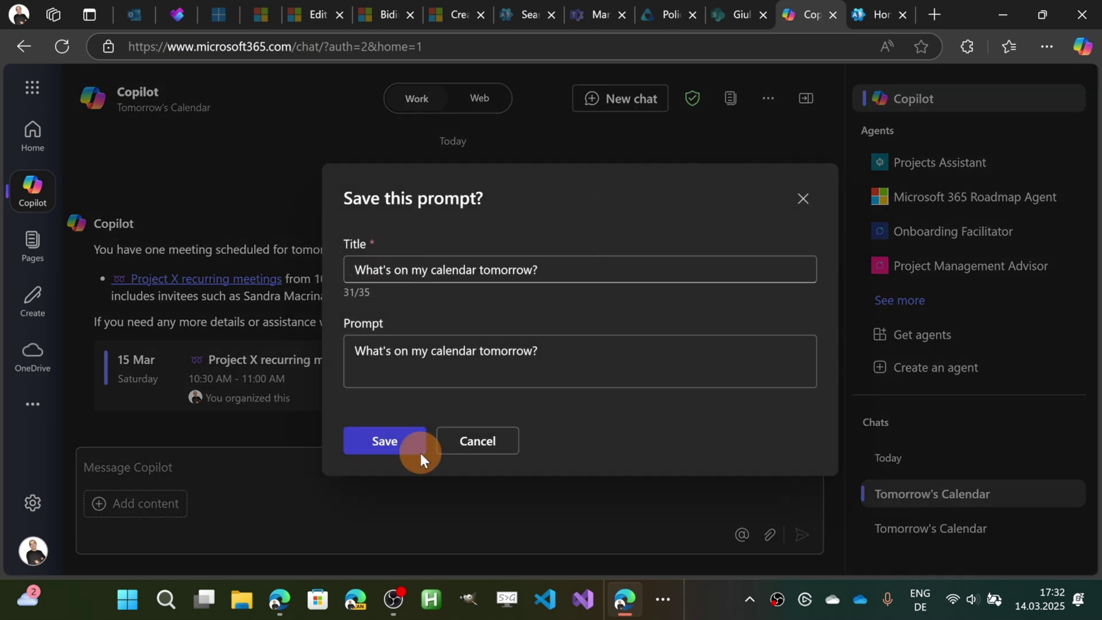
pyautogui.click(385, 440)
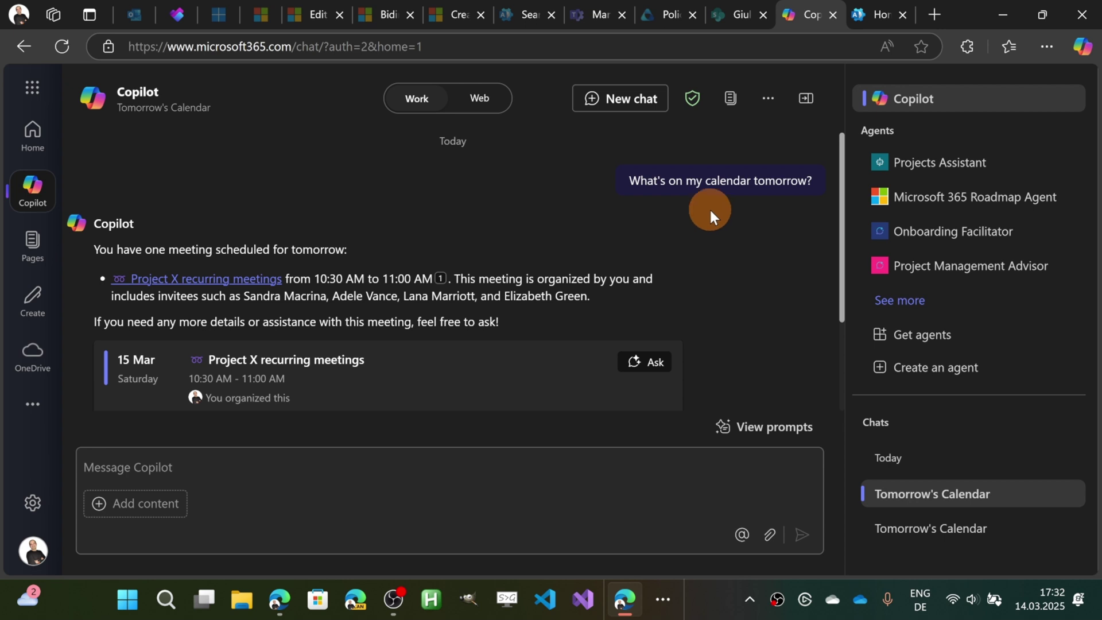
# Step: Filter Your prompts to Created by Me and unbookmark the duplicate calendar prompt
pyautogui.click(794, 428)
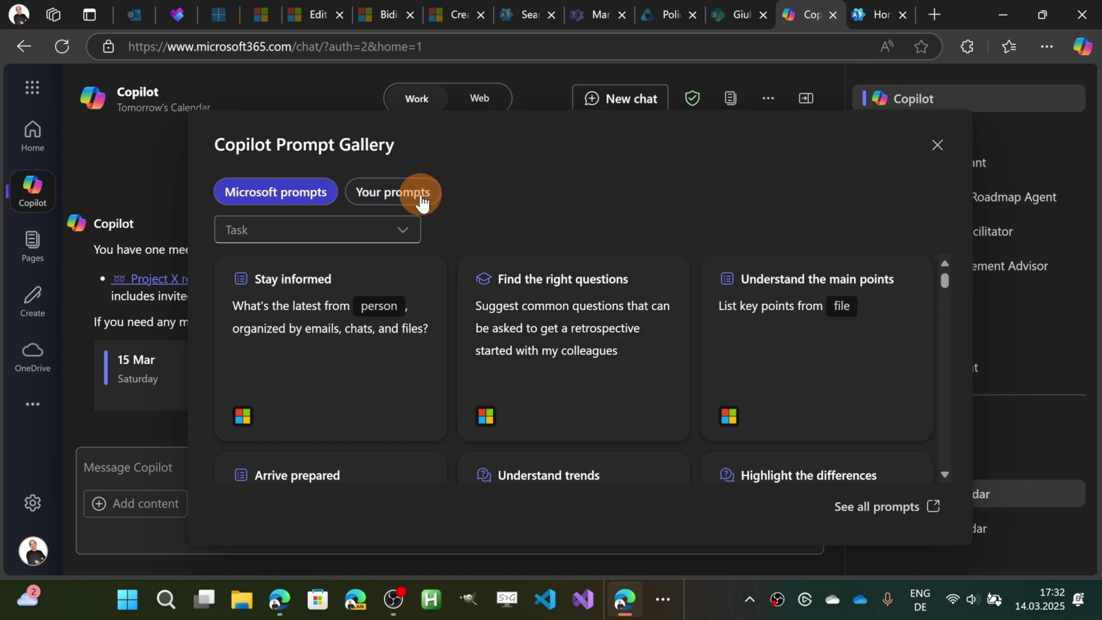
pyautogui.click(421, 201)
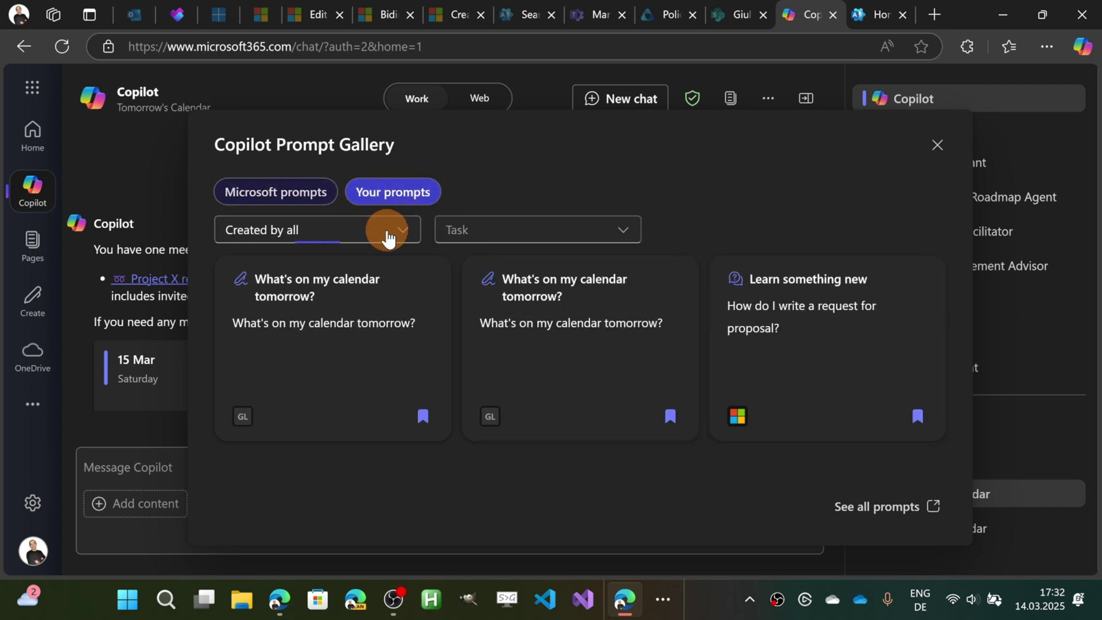
pyautogui.click(388, 234)
pyautogui.click(388, 237)
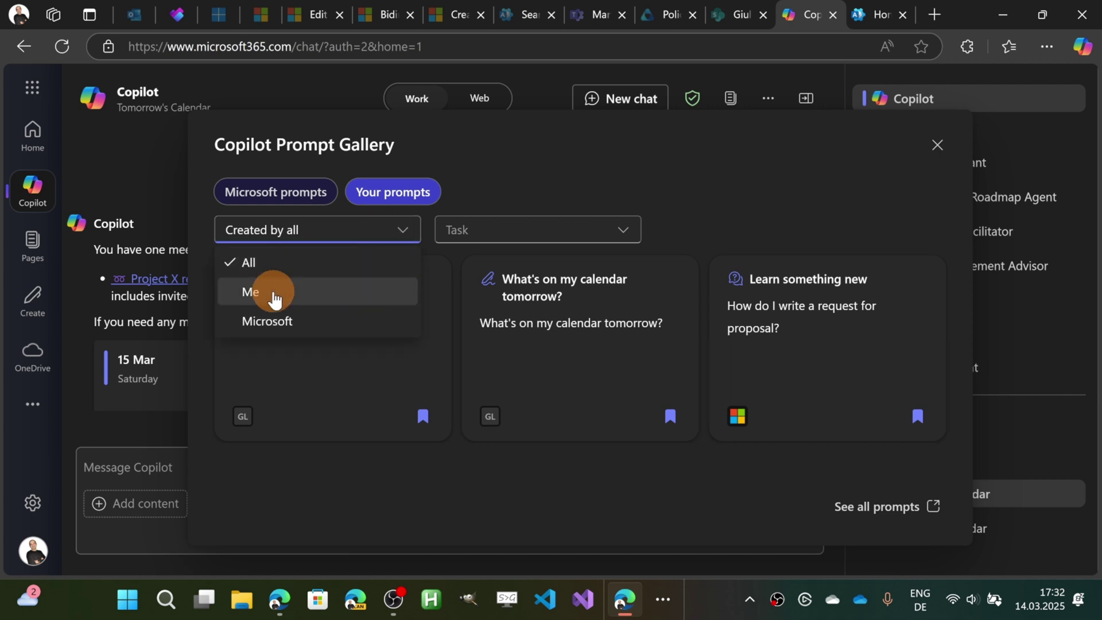
pyautogui.click(272, 295)
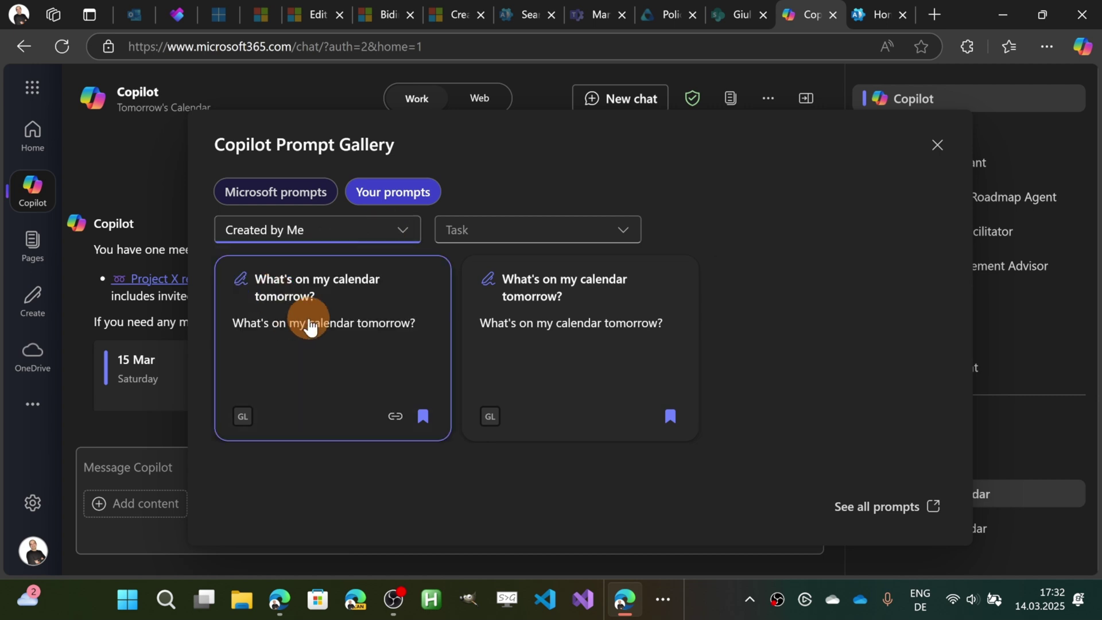
pyautogui.click(423, 415)
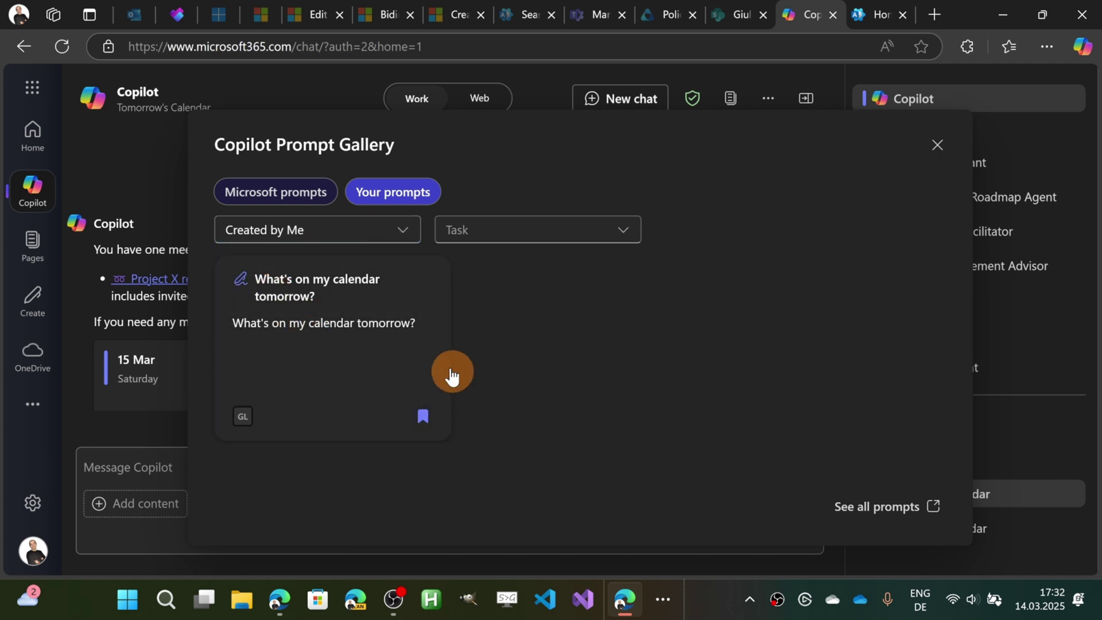